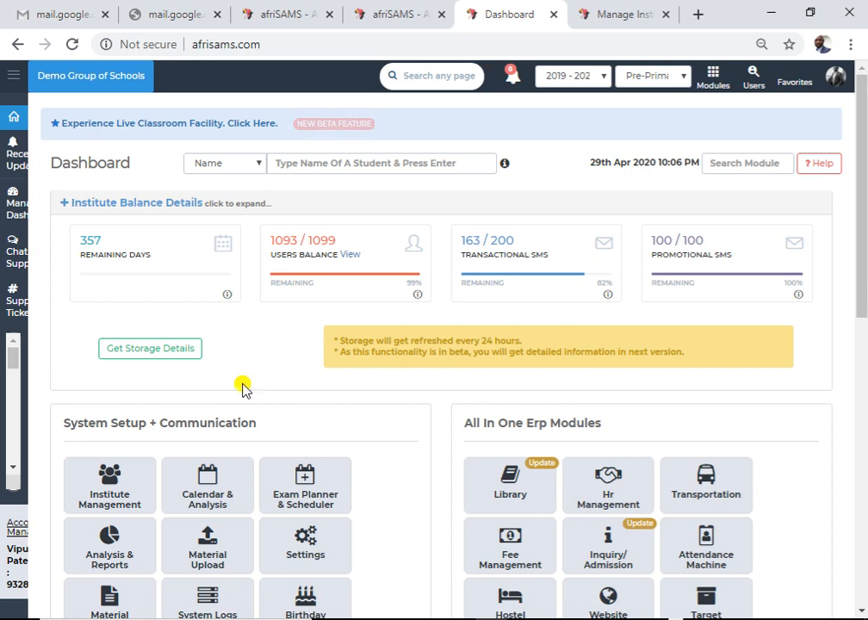
- Open the Institute Details page in Institute Management and review the basic details
click(110, 492)
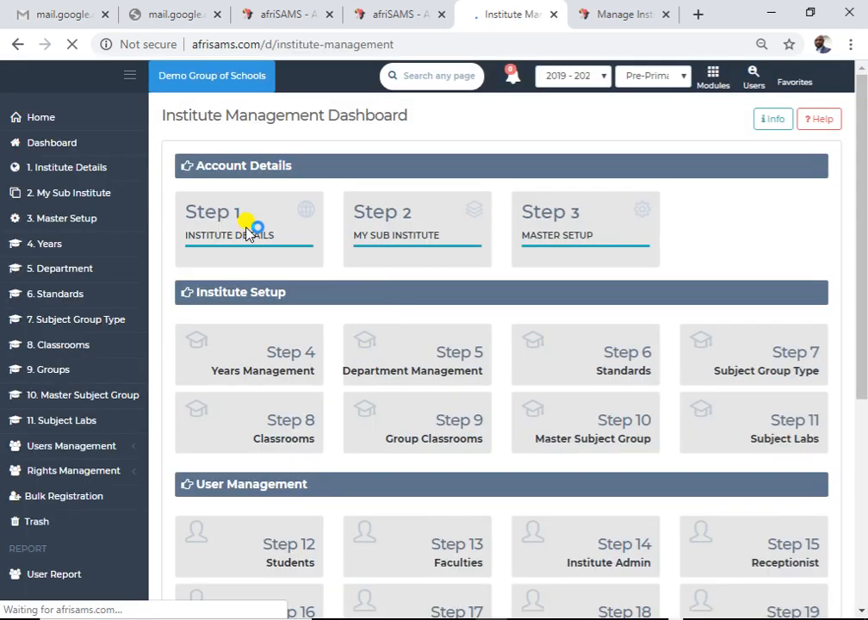
click(225, 234)
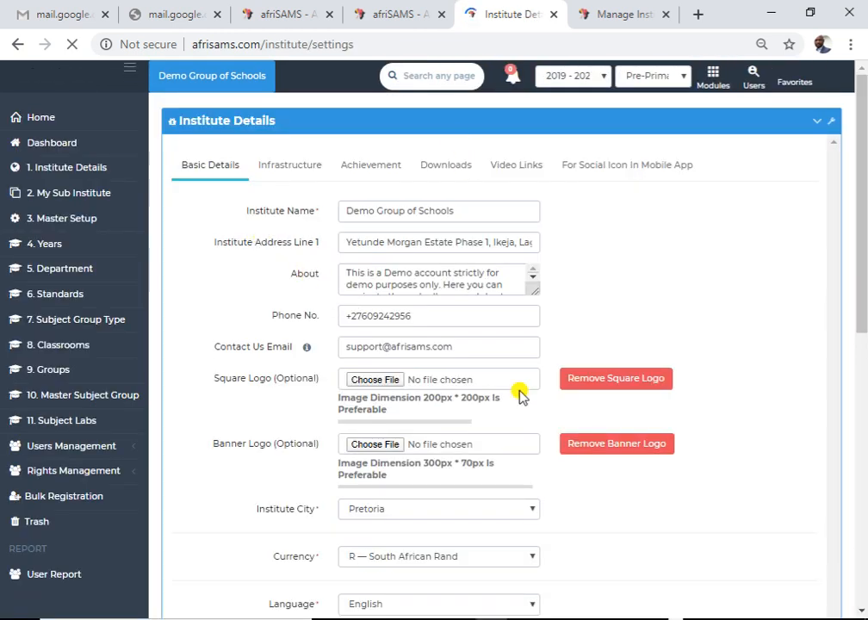
scroll(360, 413, down, 4)
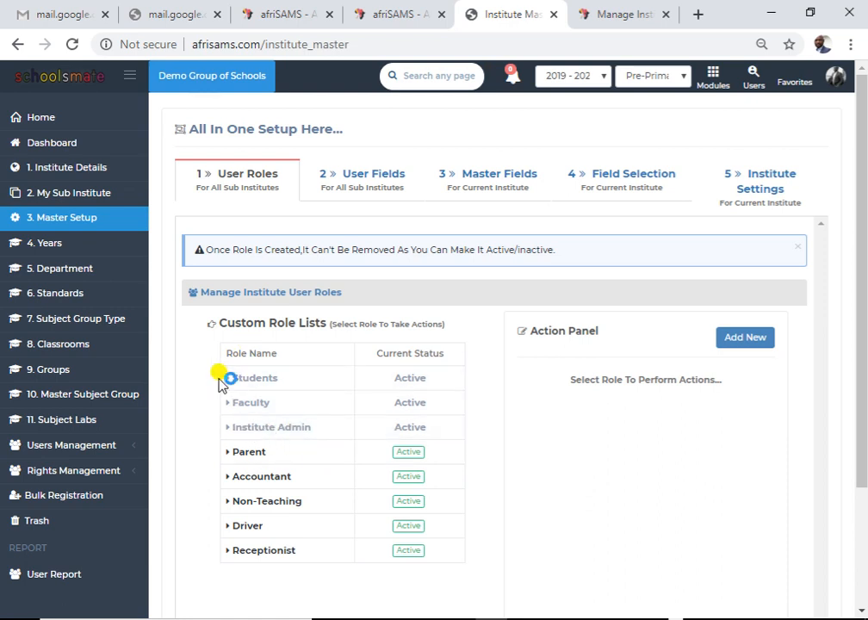
- Add and save a new custom user role named "Security" in Master Setup
drag(213, 383, 462, 432)
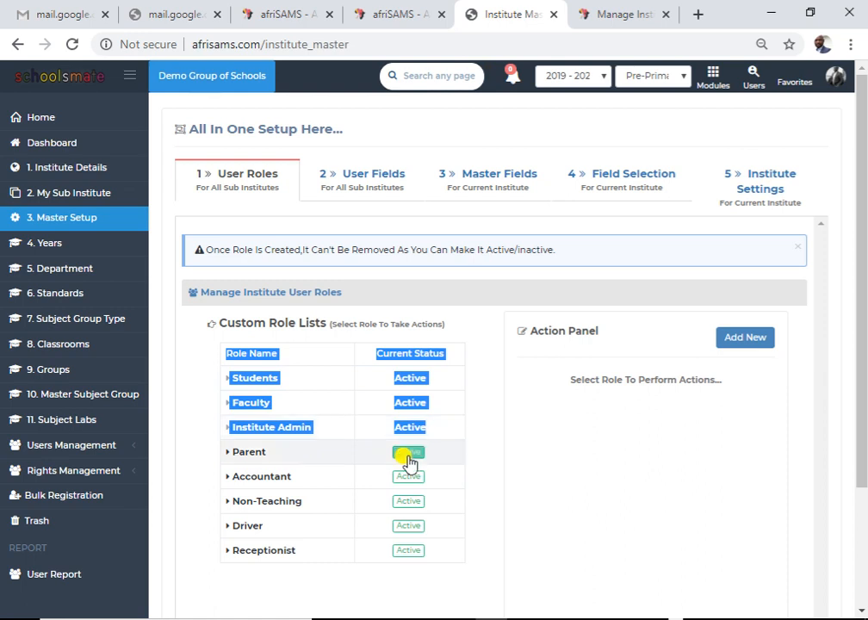
click(496, 457)
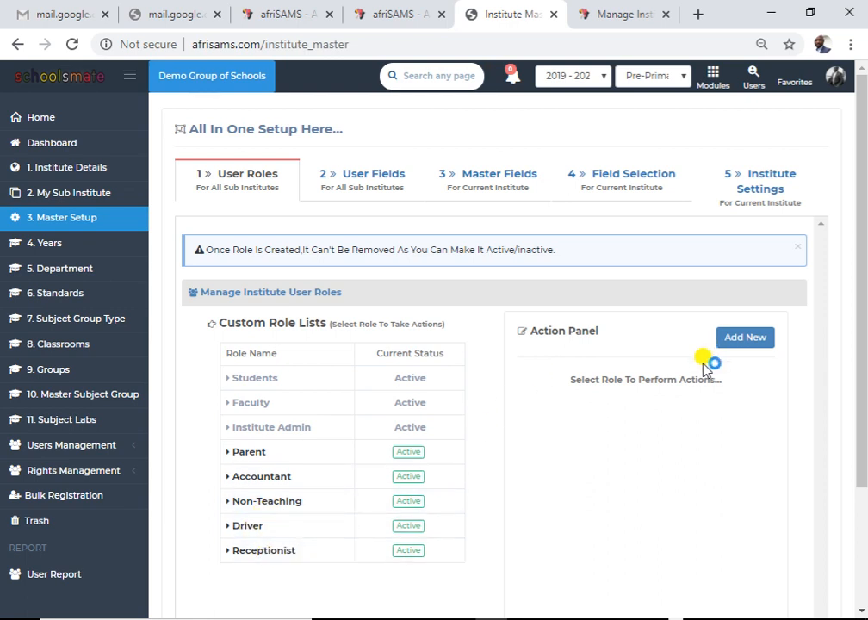
click(745, 341)
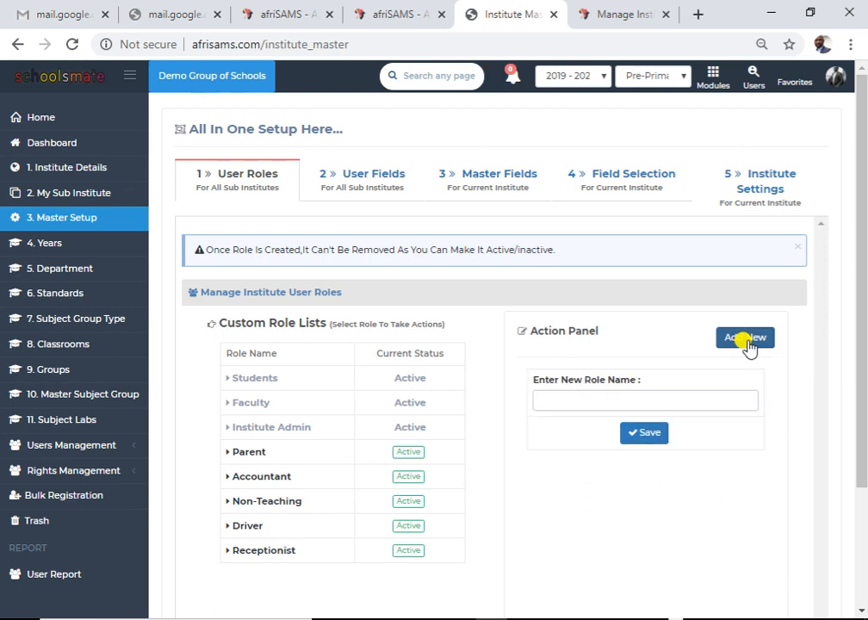
click(617, 398)
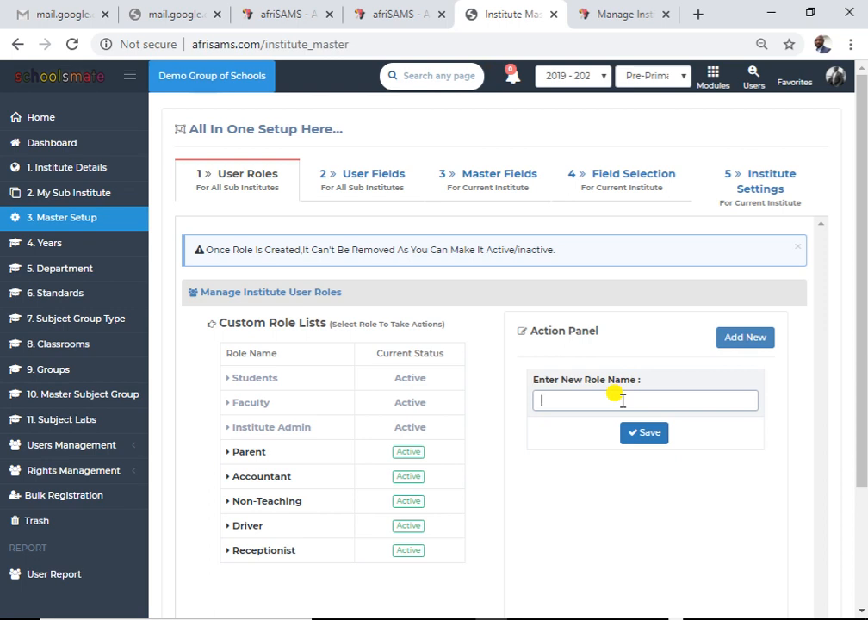
text(Security)
click(648, 435)
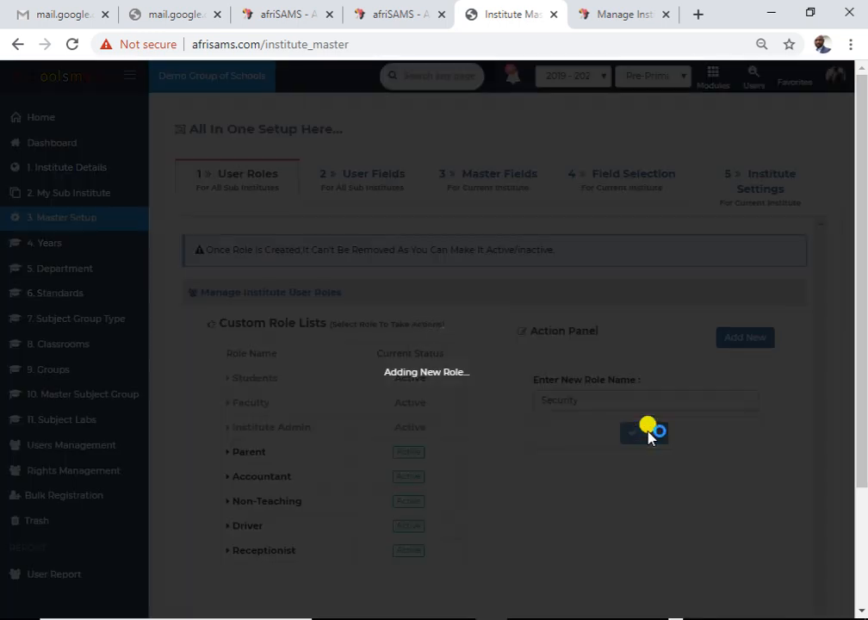
scroll(513, 435, down, 2)
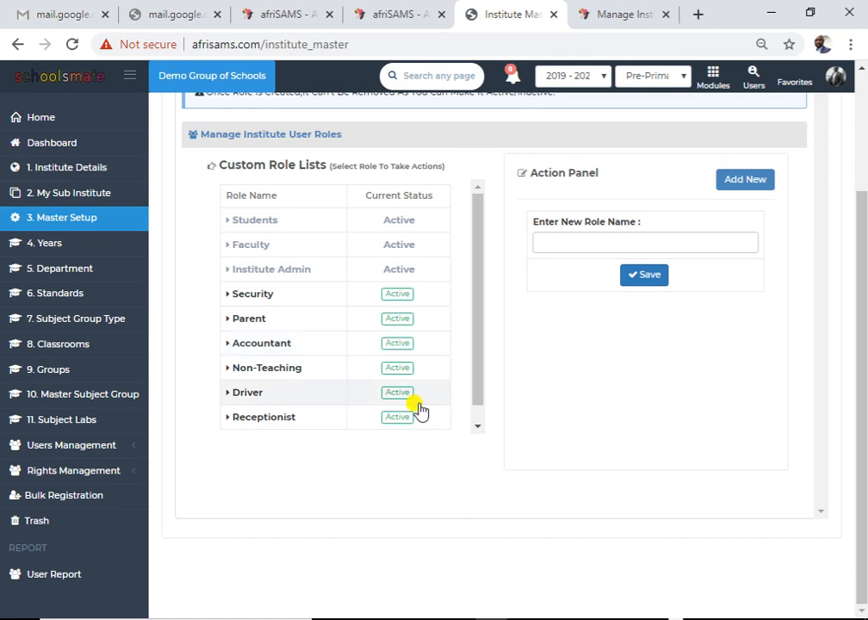
scroll(419, 411, up, 3)
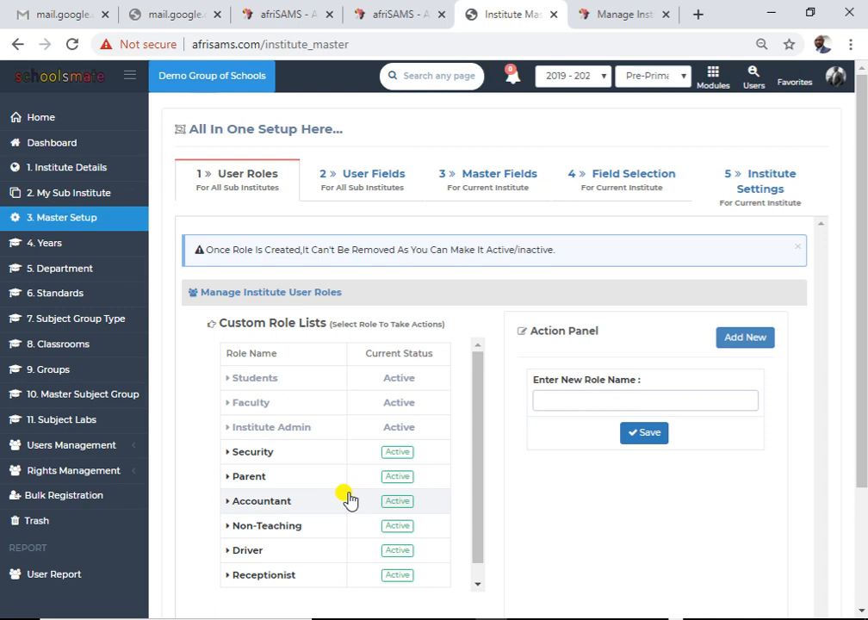
- Open the User Fields setup and load the fields of the Student role
click(373, 179)
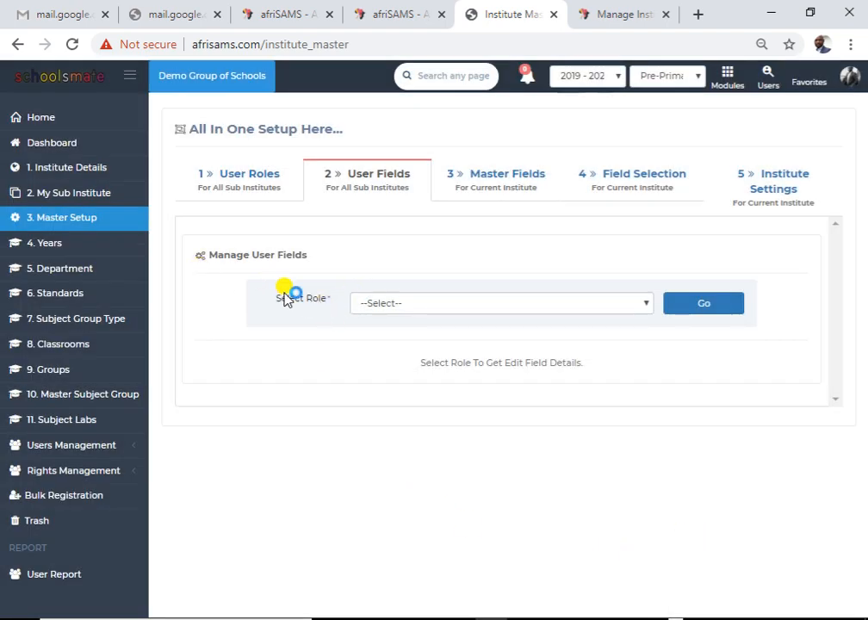
click(511, 305)
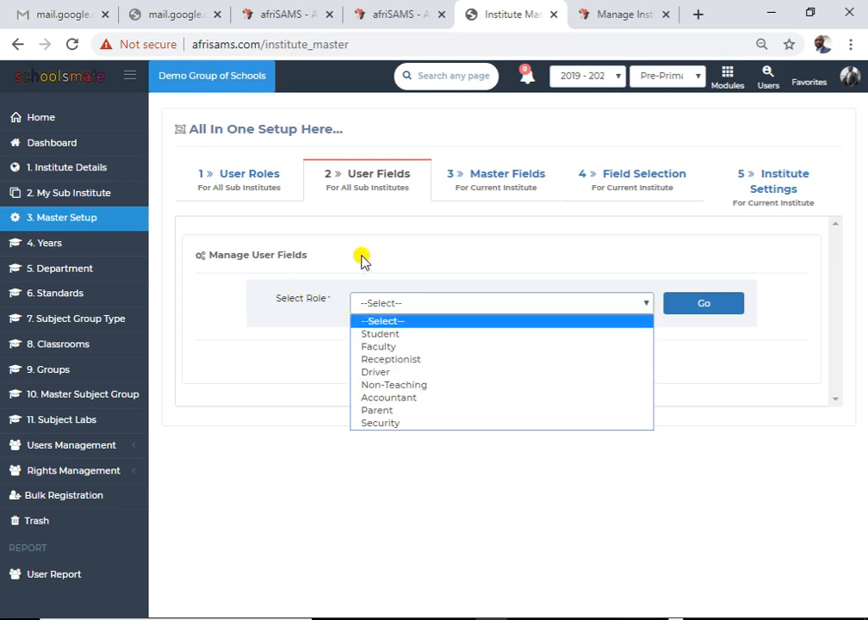
click(381, 339)
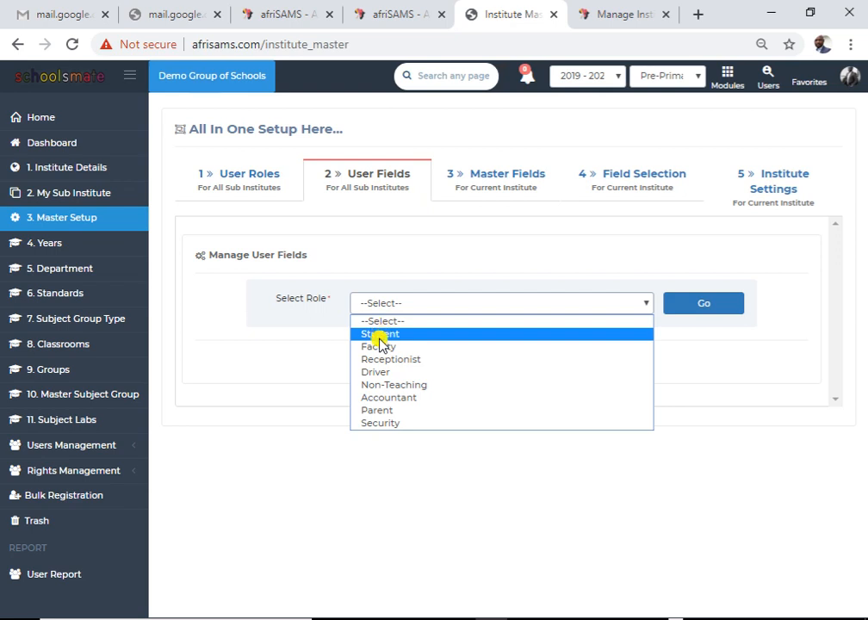
click(381, 340)
click(381, 339)
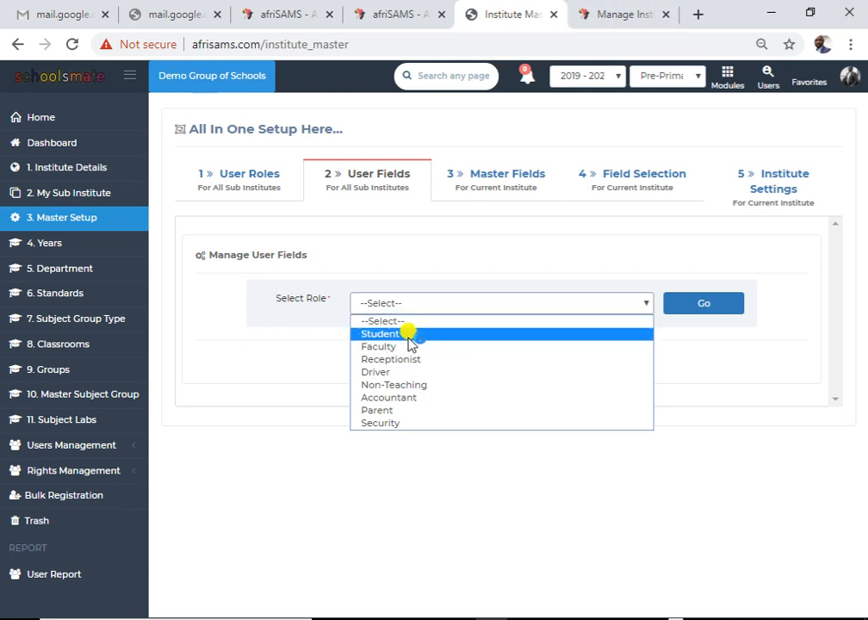
click(409, 340)
click(688, 313)
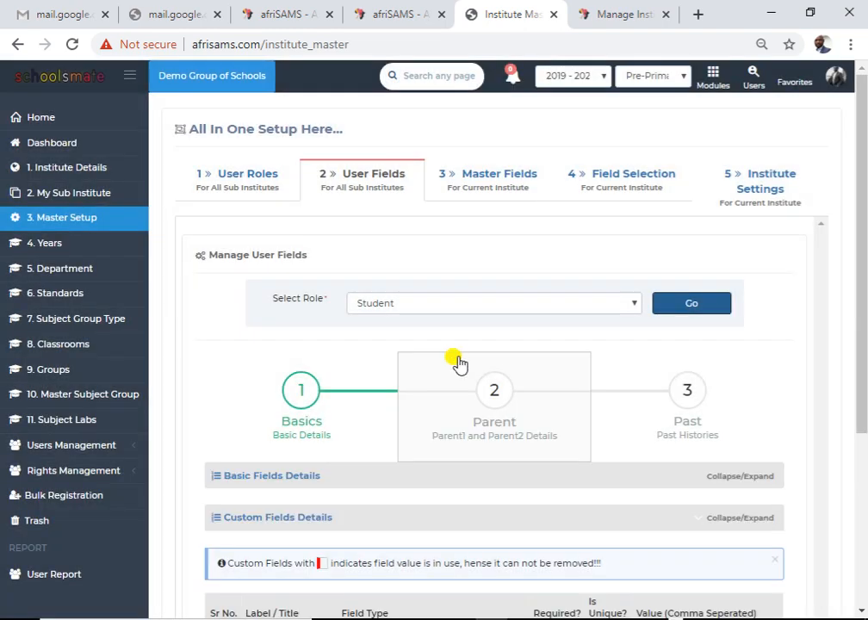
- Add a new custom field labelled "Disabilty" to the Student role's basic details
scroll(488, 436, down, 3)
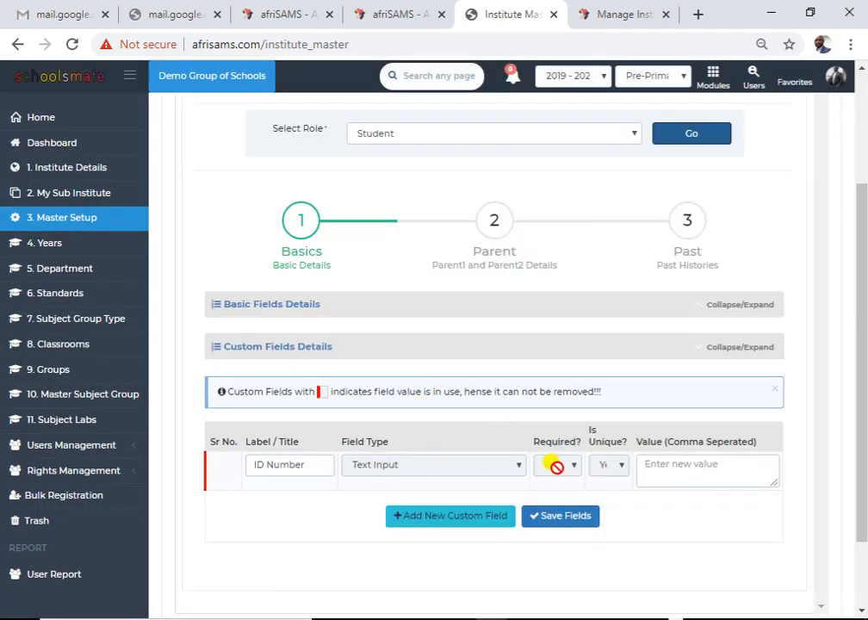
click(465, 517)
click(457, 519)
click(287, 501)
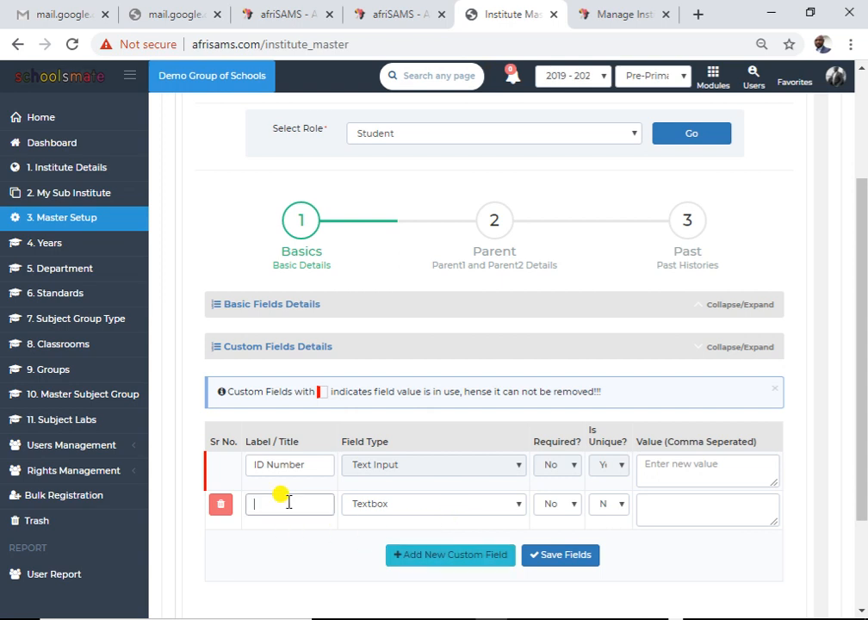
text(Disabilty)
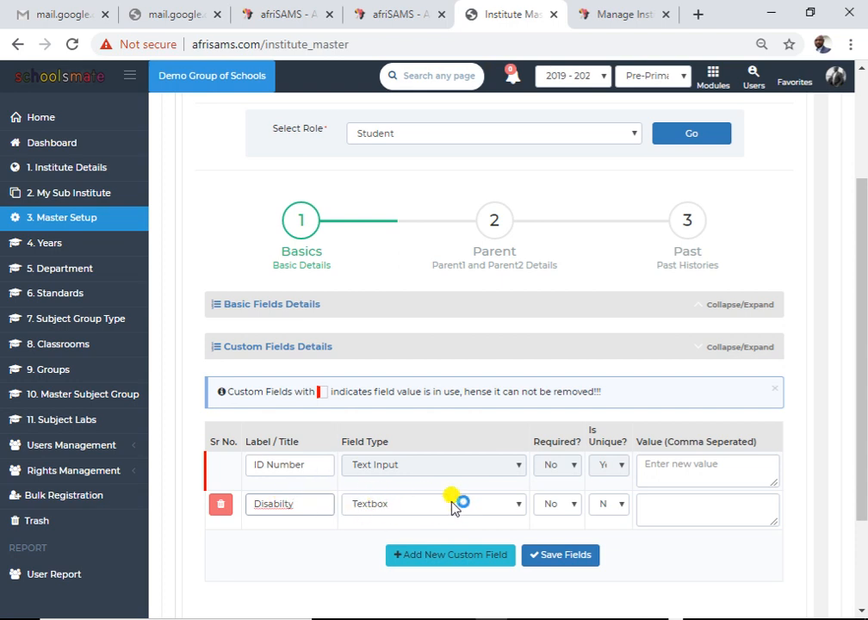
- Set the "Disabilty" field to not required and not unique, and save the student custom fields
click(558, 503)
click(552, 536)
click(557, 504)
click(553, 523)
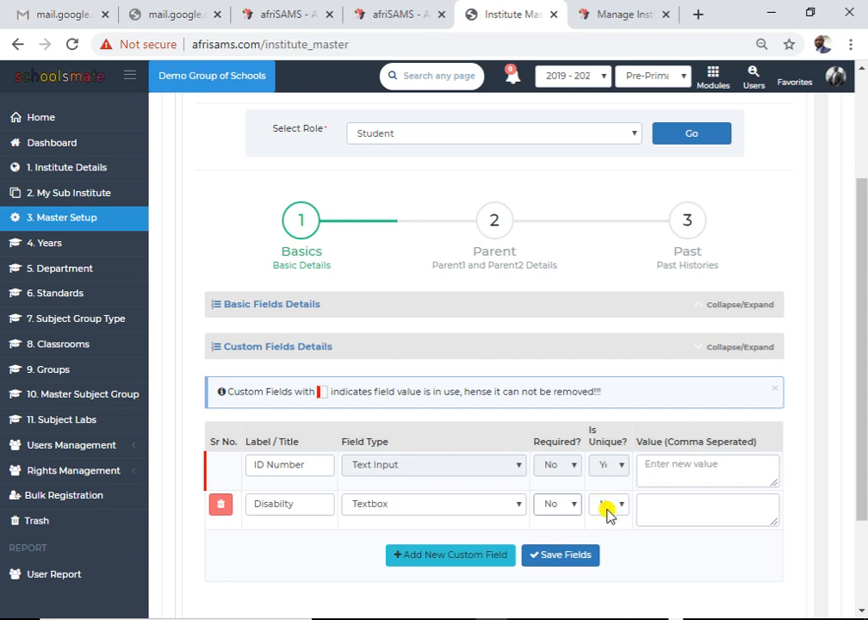
click(607, 508)
click(607, 523)
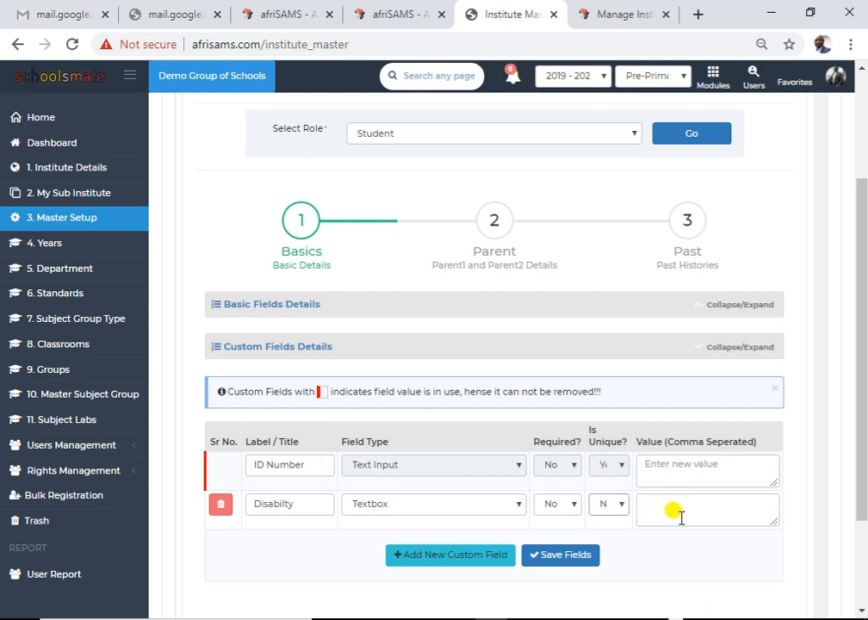
click(560, 558)
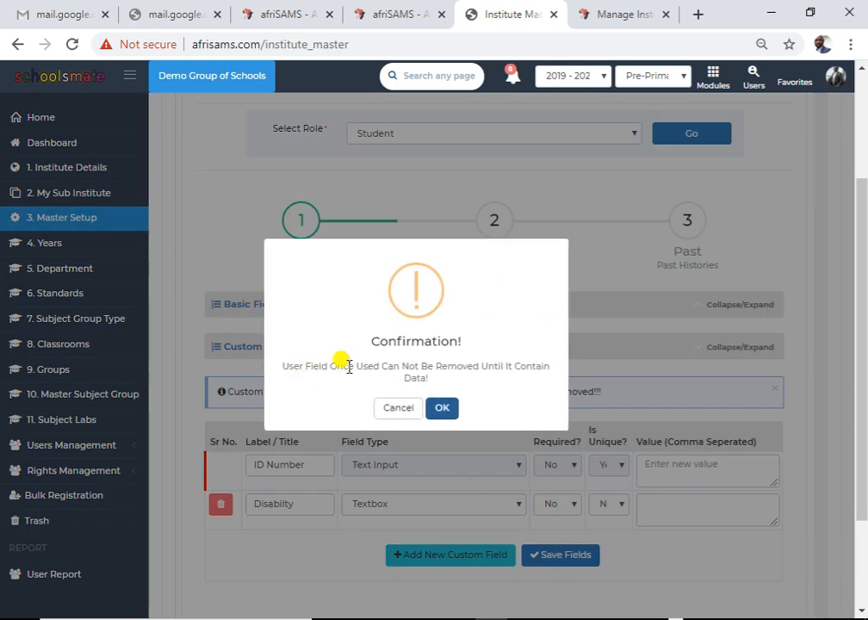
click(441, 410)
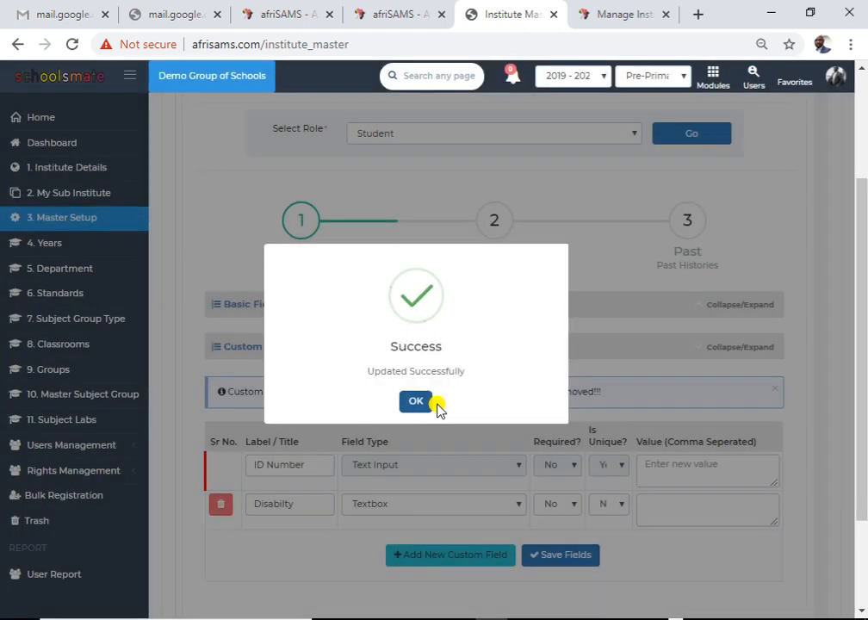
click(410, 403)
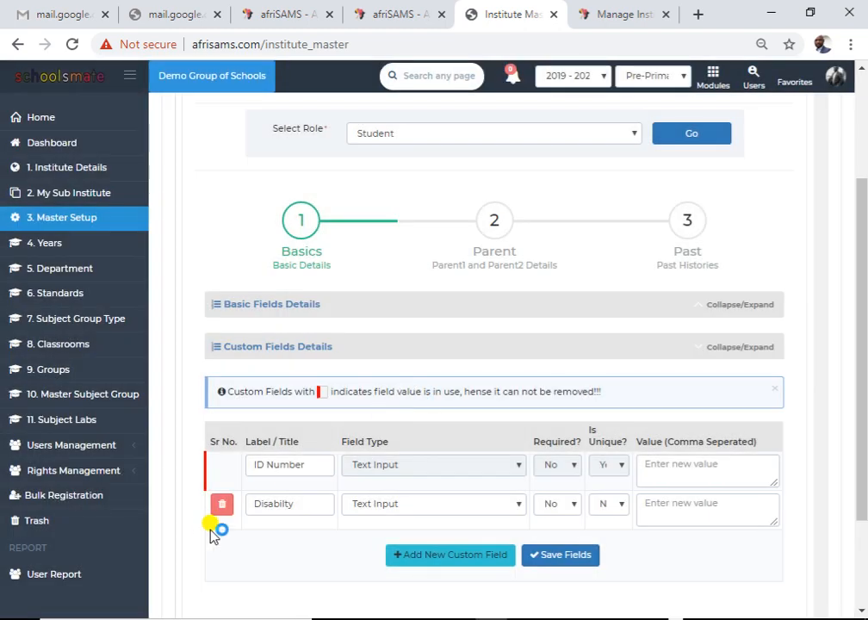
- Switch the user fields setup to the Faculty role and load its fields
scroll(338, 517, down, 1)
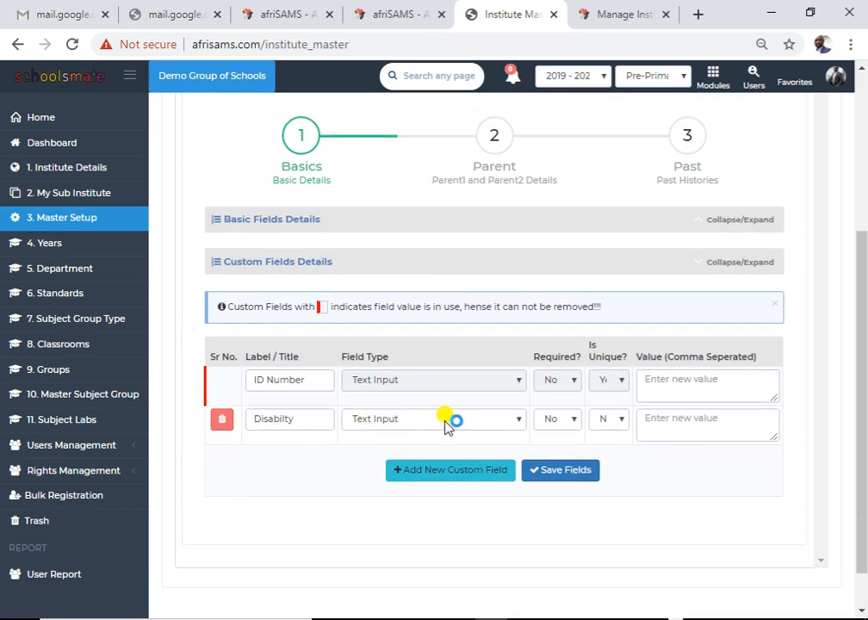
scroll(444, 428, up, 1)
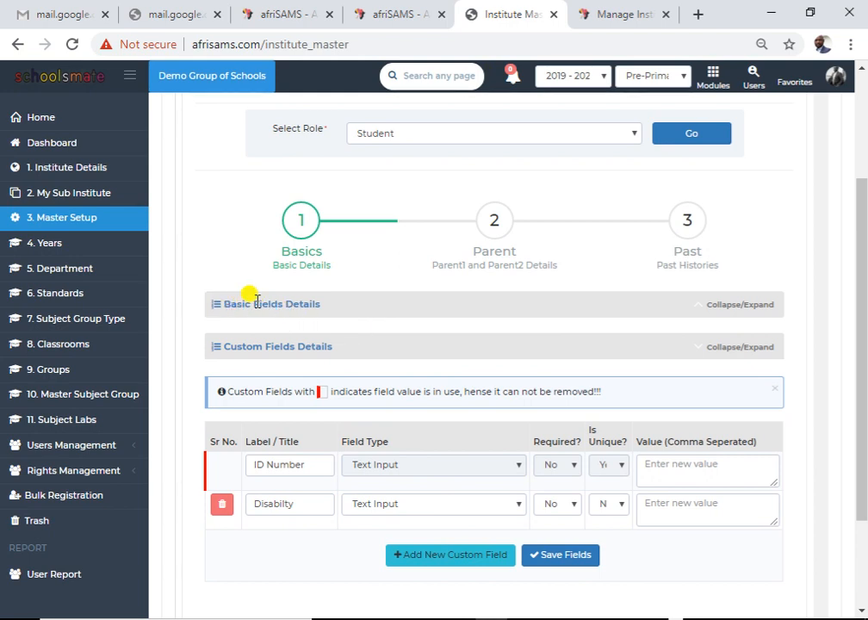
scroll(414, 319, up, 2)
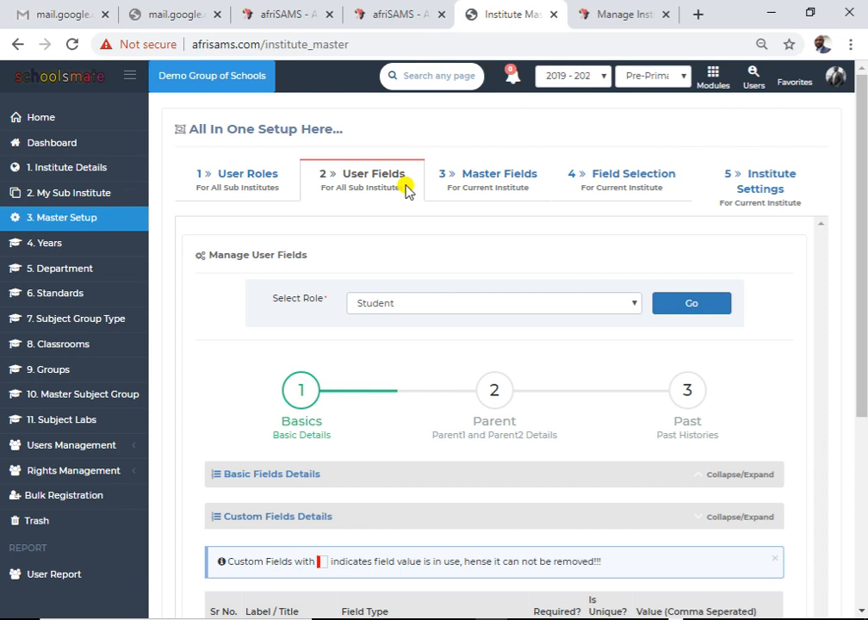
click(552, 295)
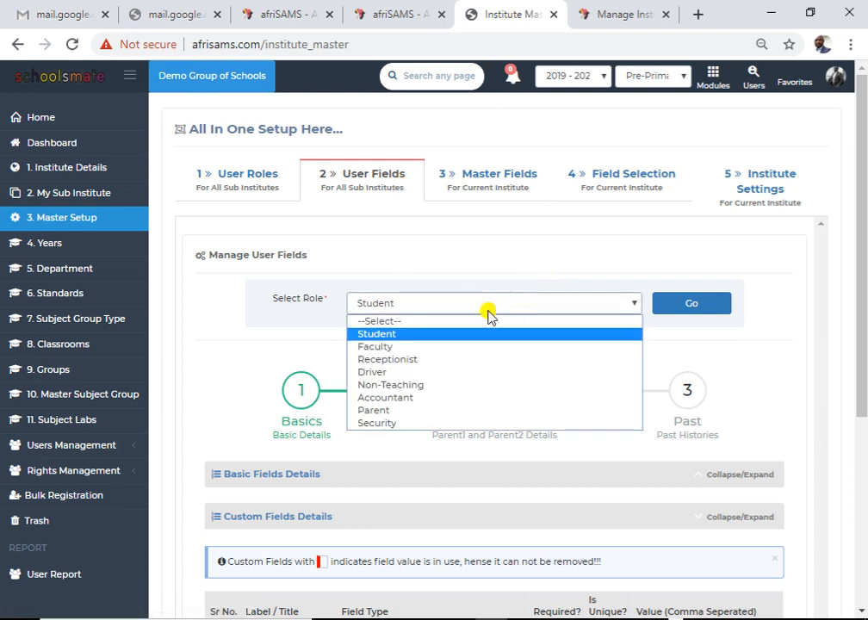
click(386, 348)
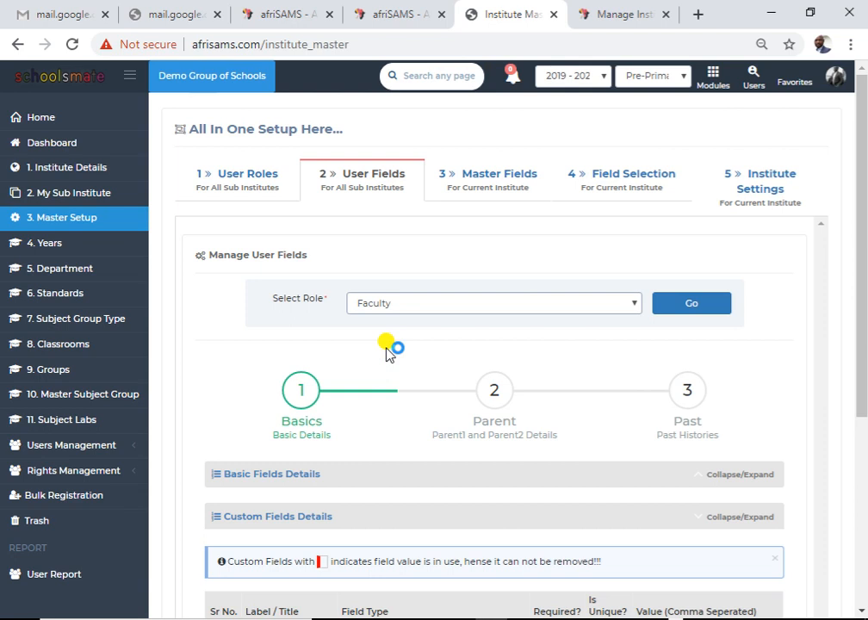
click(725, 305)
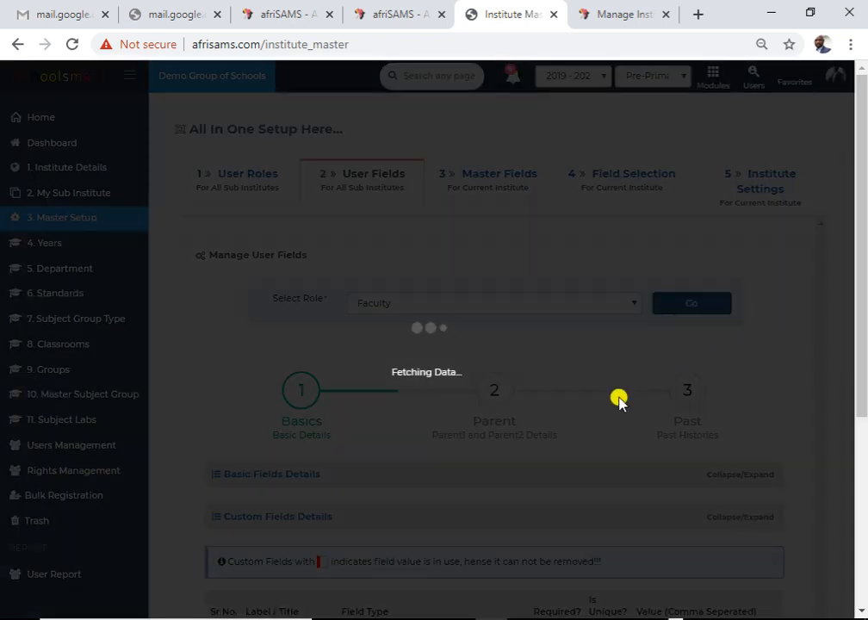
- Add a custom field labelled "Criminal Record?" of type Textbox to the Faculty role's basic details
scroll(587, 401, down, 3)
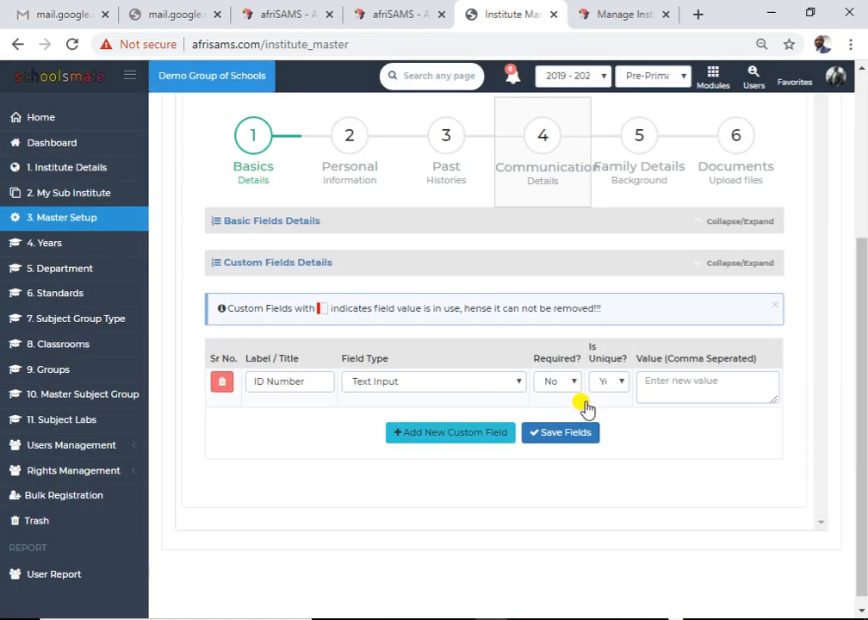
click(463, 439)
click(297, 420)
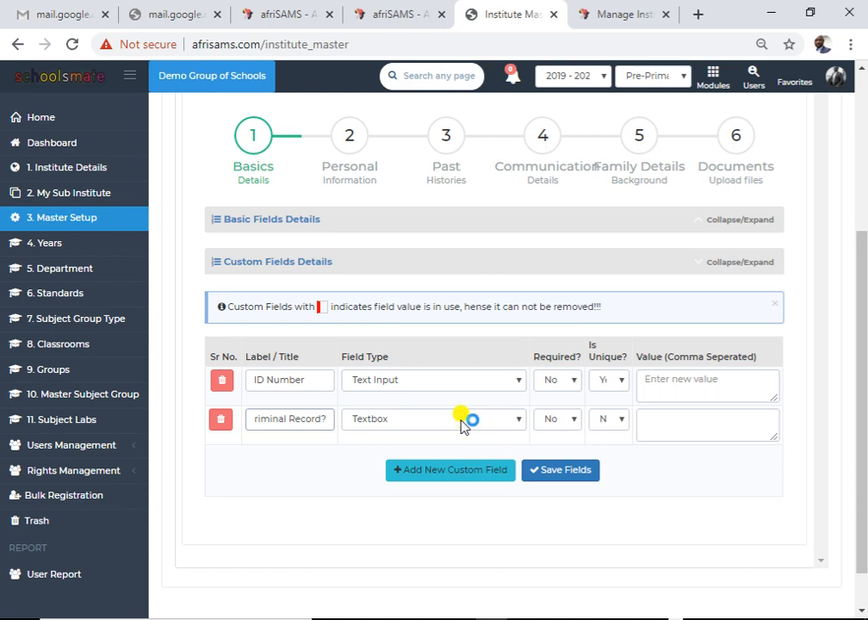
click(412, 420)
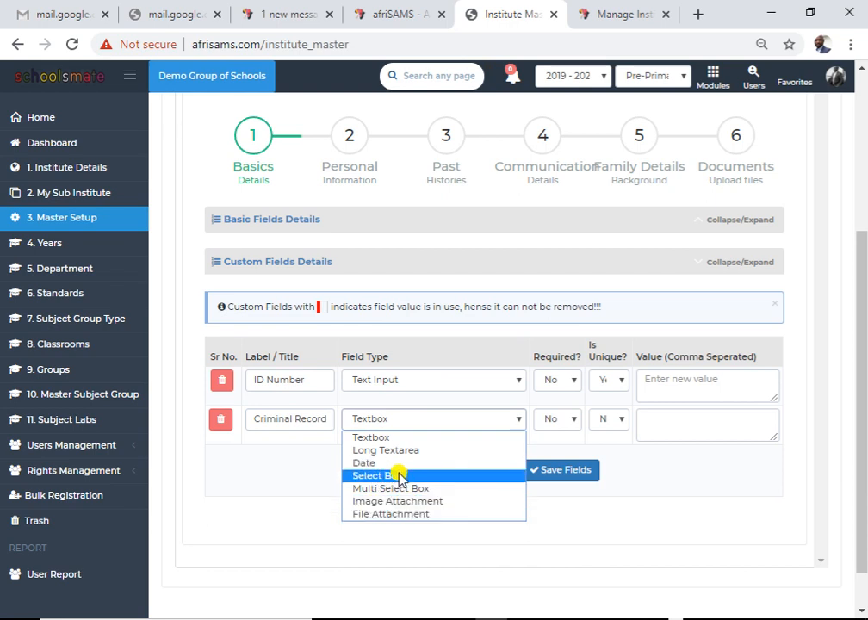
click(392, 442)
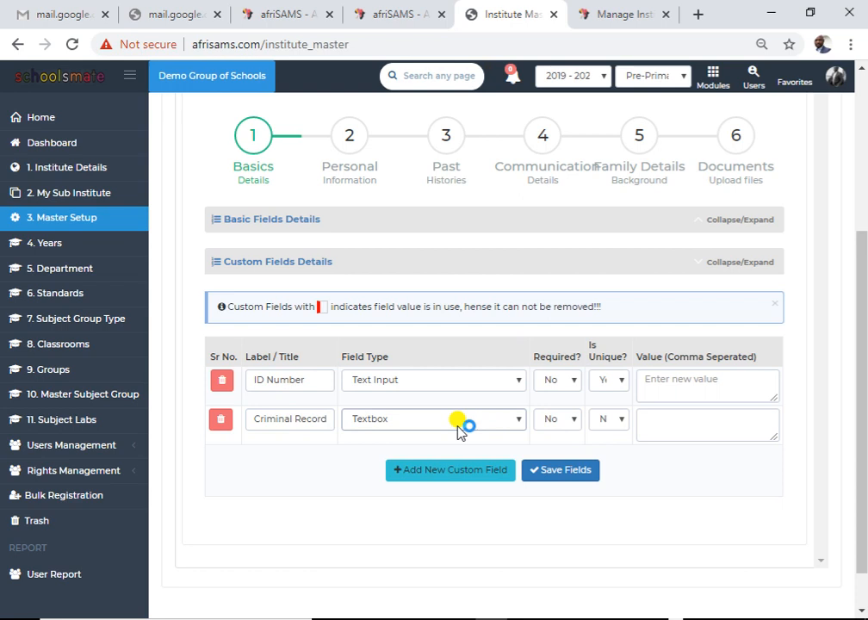
- Set the "Criminal Record?" field to not required and save the faculty custom fields
click(561, 419)
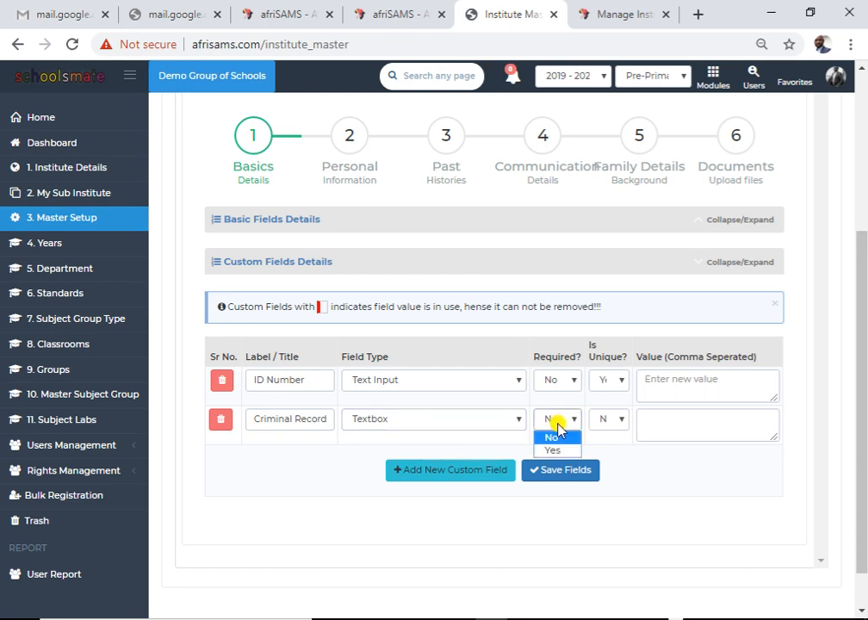
click(552, 439)
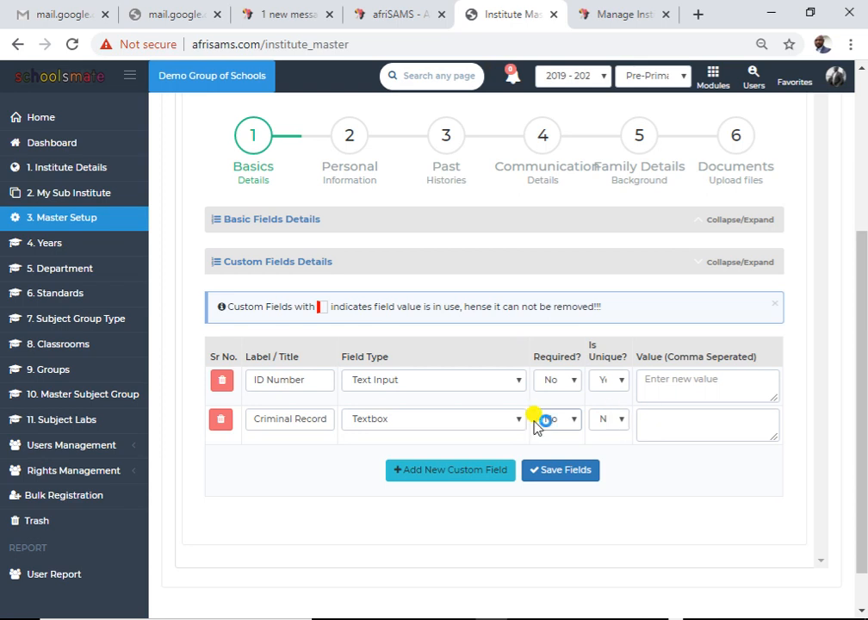
click(569, 476)
click(443, 408)
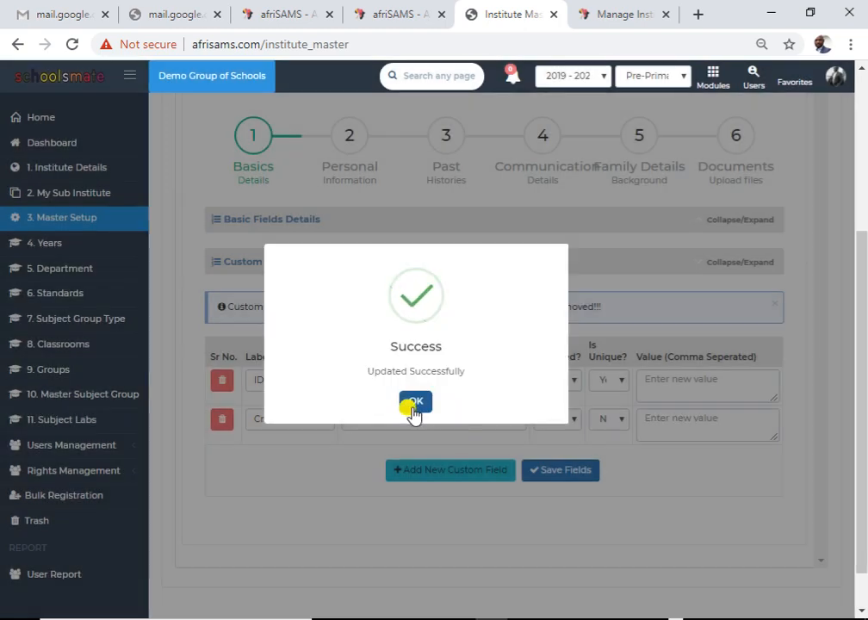
click(409, 407)
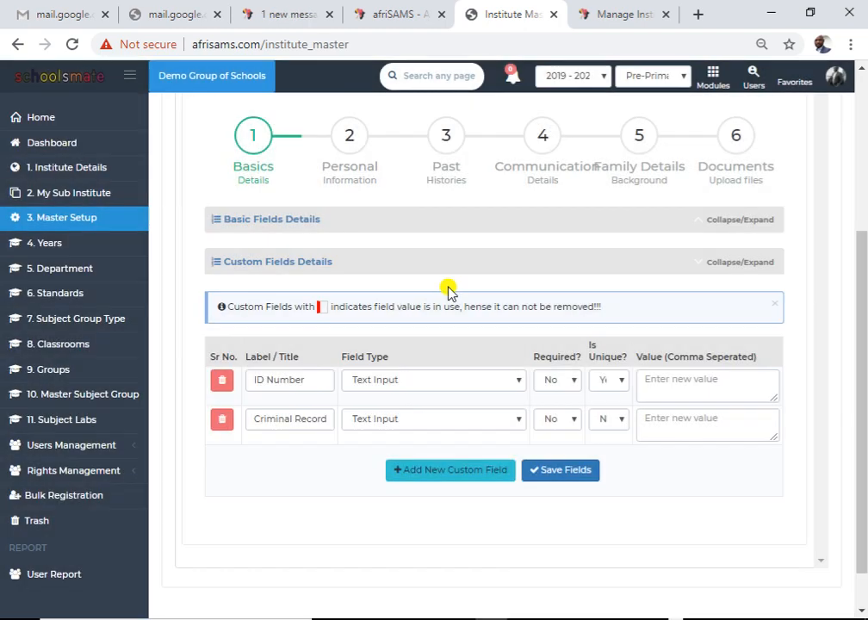
- Show the Faculty role's Personal Information section and look over its custom fields
scroll(500, 250, up, 3)
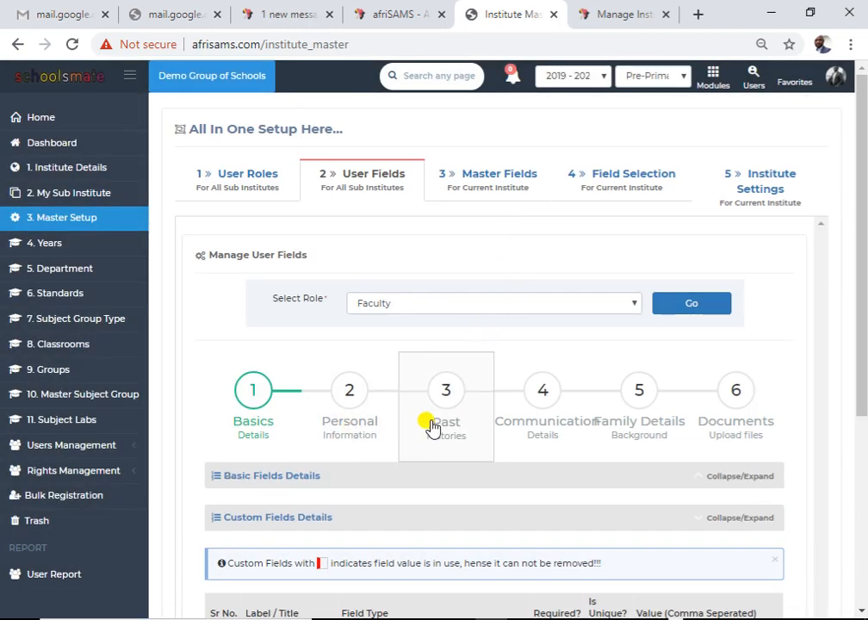
scroll(343, 448, down, 1)
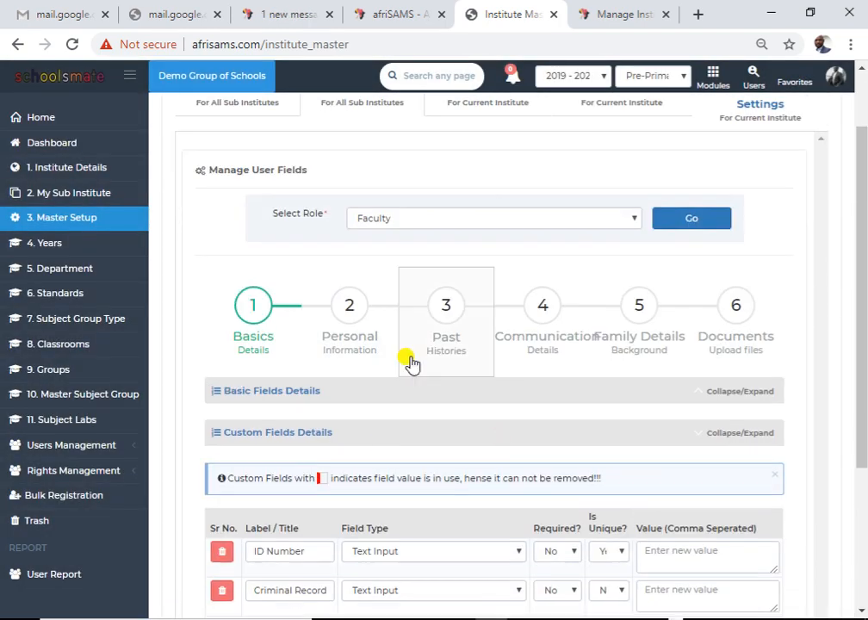
click(348, 346)
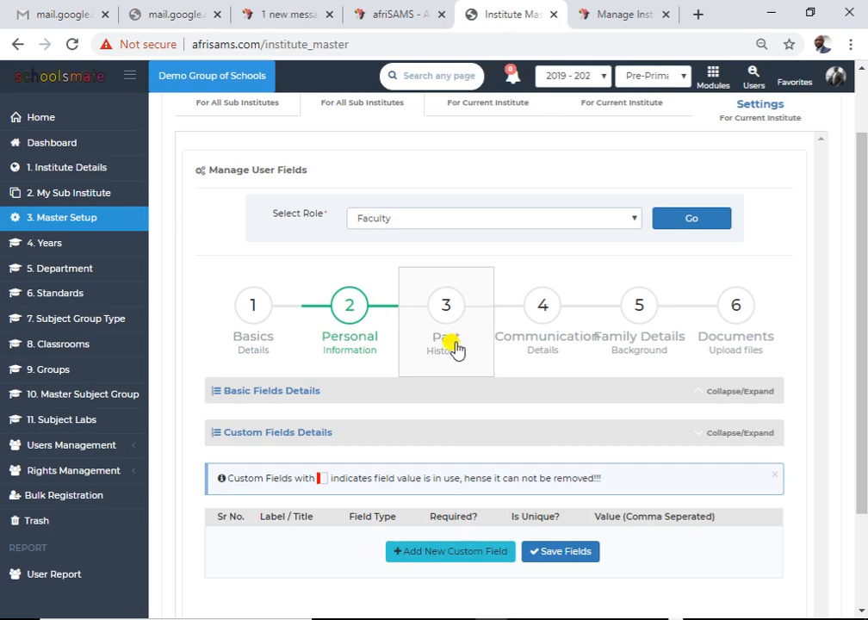
scroll(470, 355, down, 1)
scroll(398, 376, up, 2)
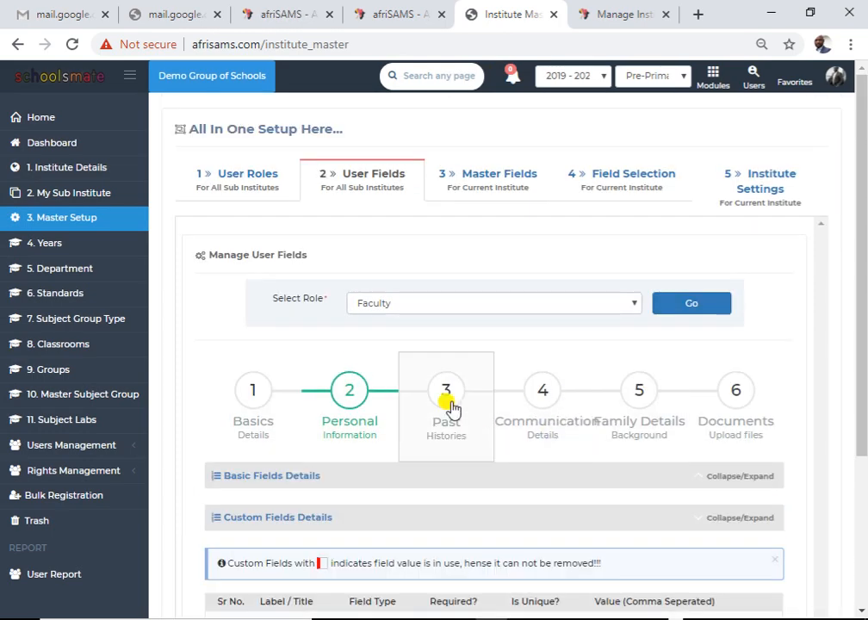
scroll(444, 425, down, 3)
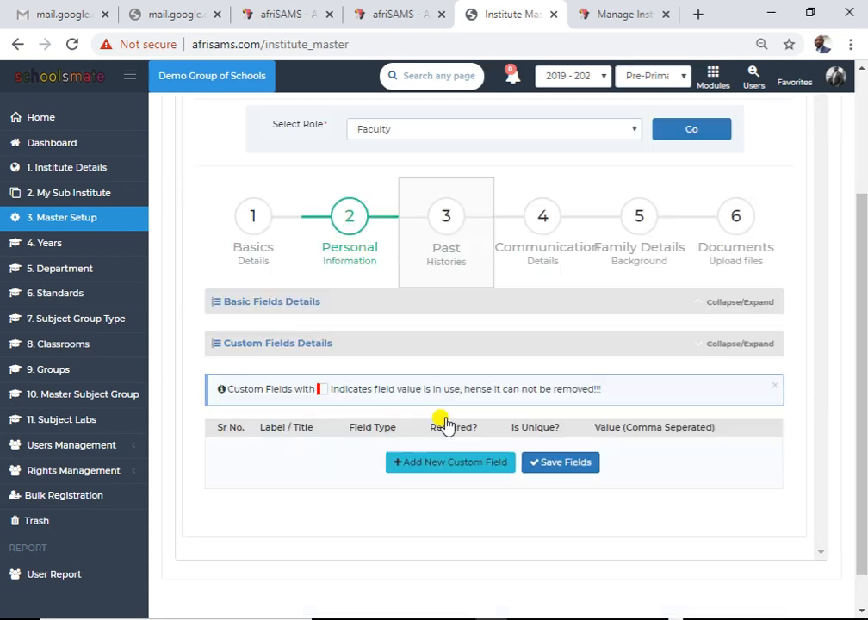
scroll(422, 262, up, 3)
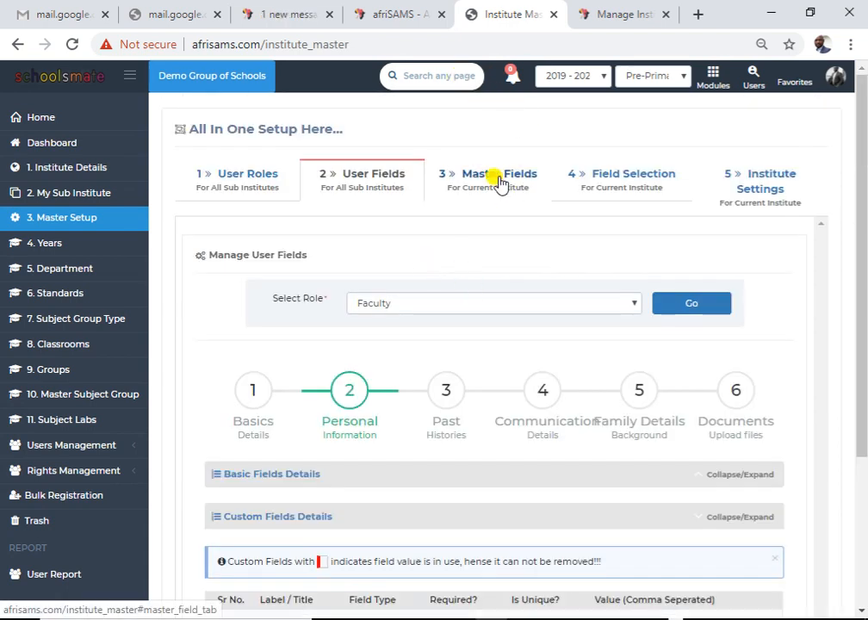
- Review the master field values for Religion, Caste, Employee Type, Employee Group and Qualification
click(499, 179)
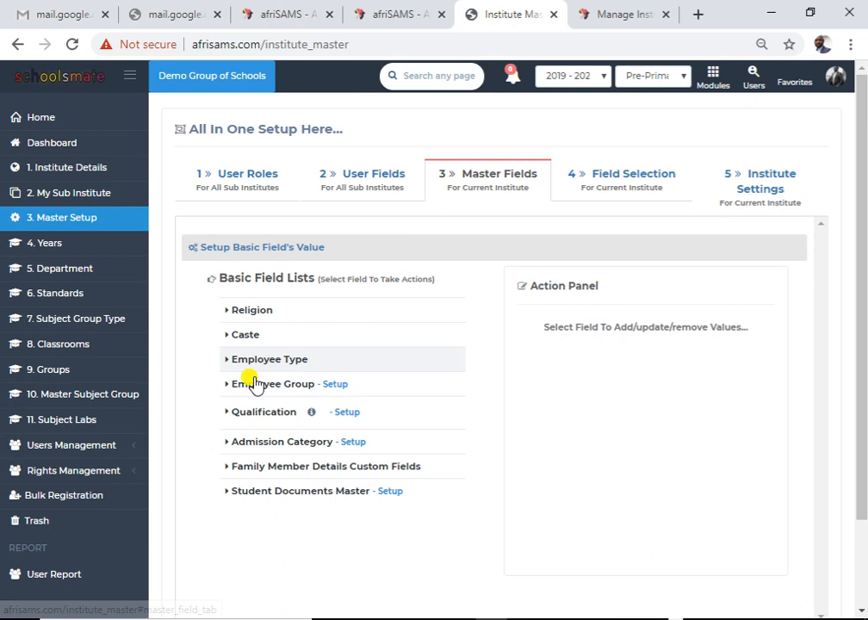
click(237, 313)
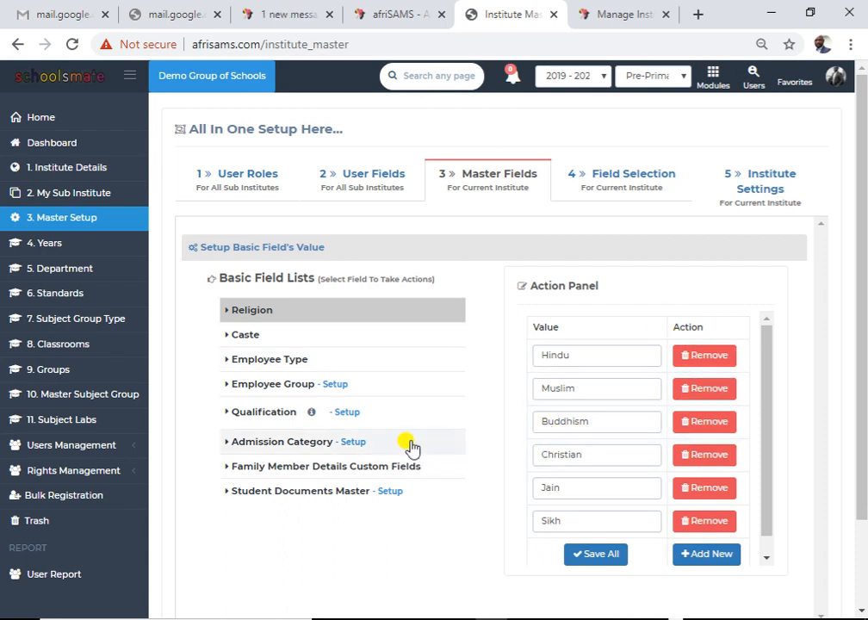
click(243, 336)
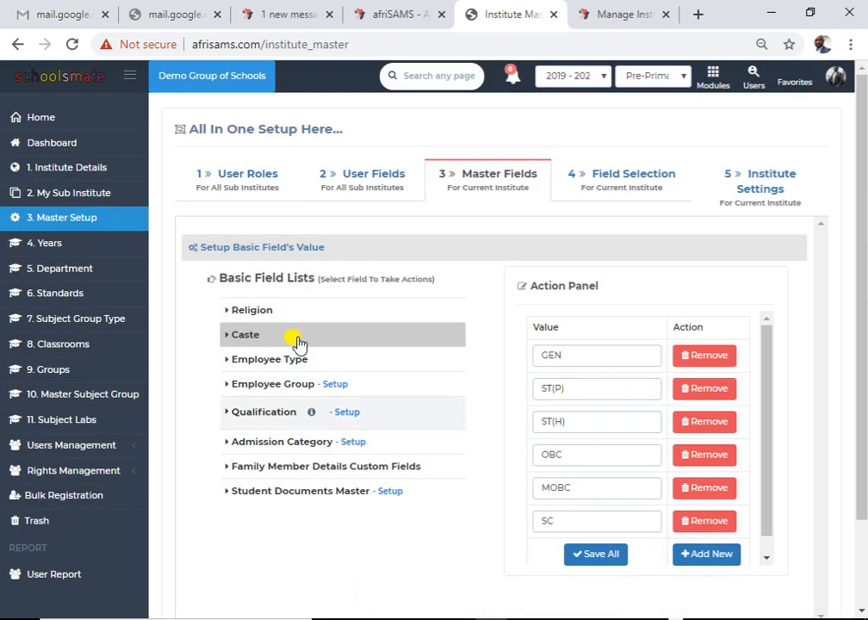
click(267, 368)
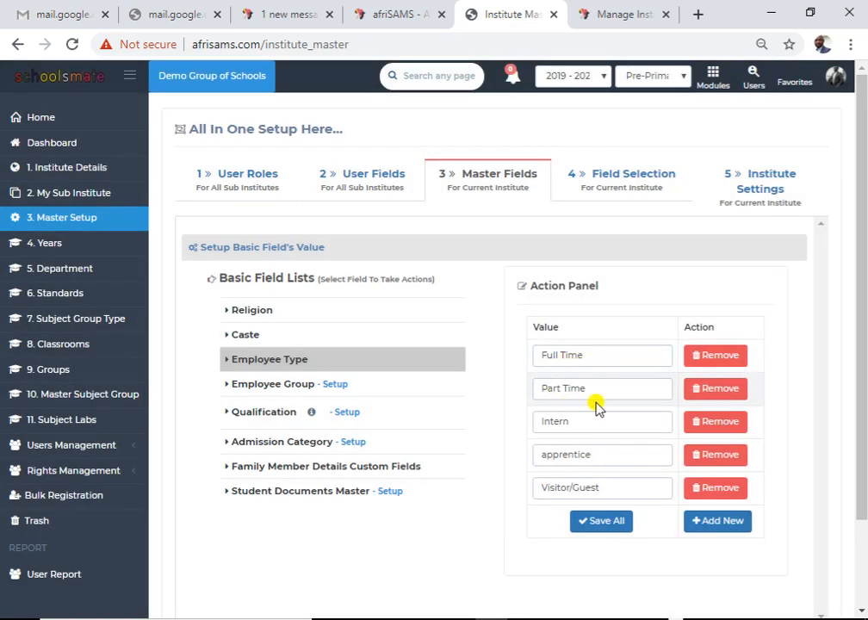
click(278, 386)
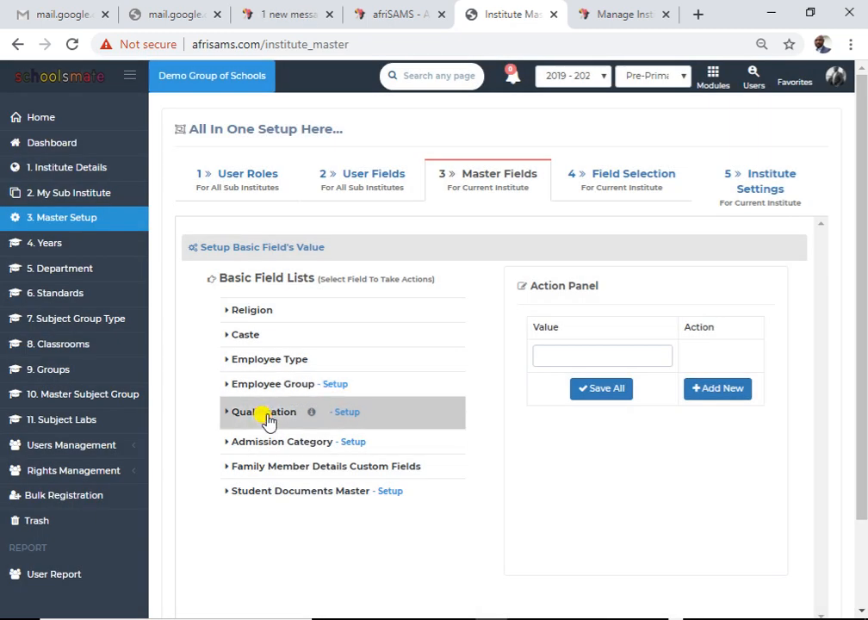
click(269, 414)
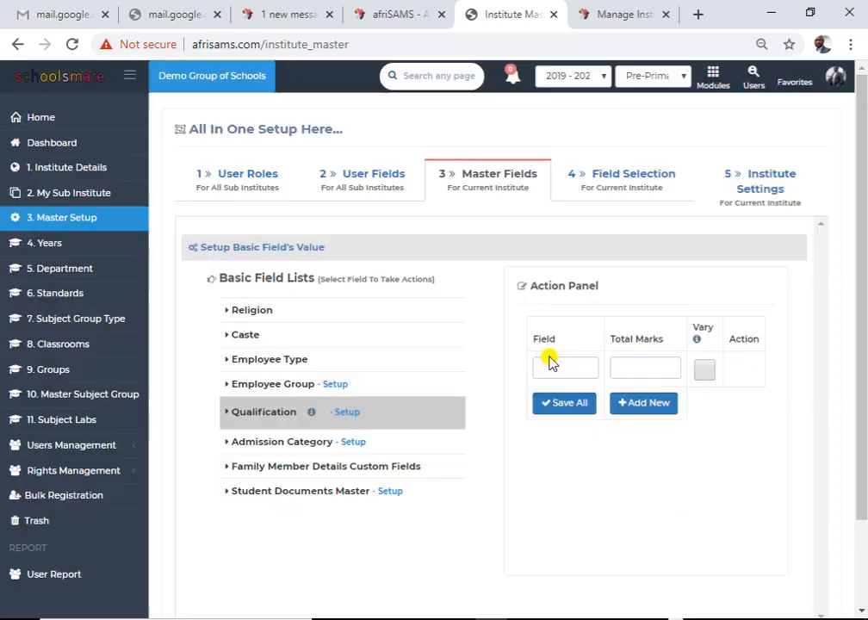
- Open the Field Selection setup and load the fields of the Student role
click(615, 179)
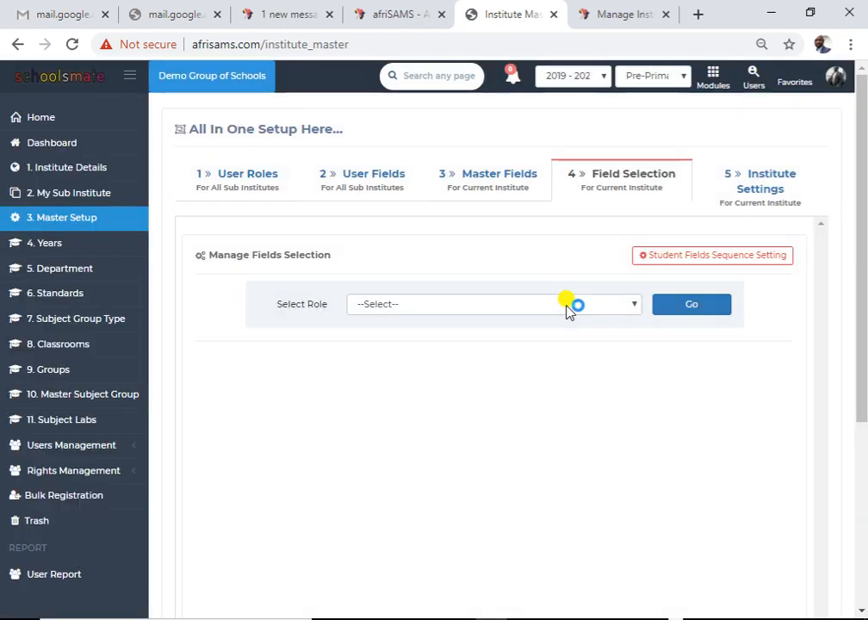
click(558, 306)
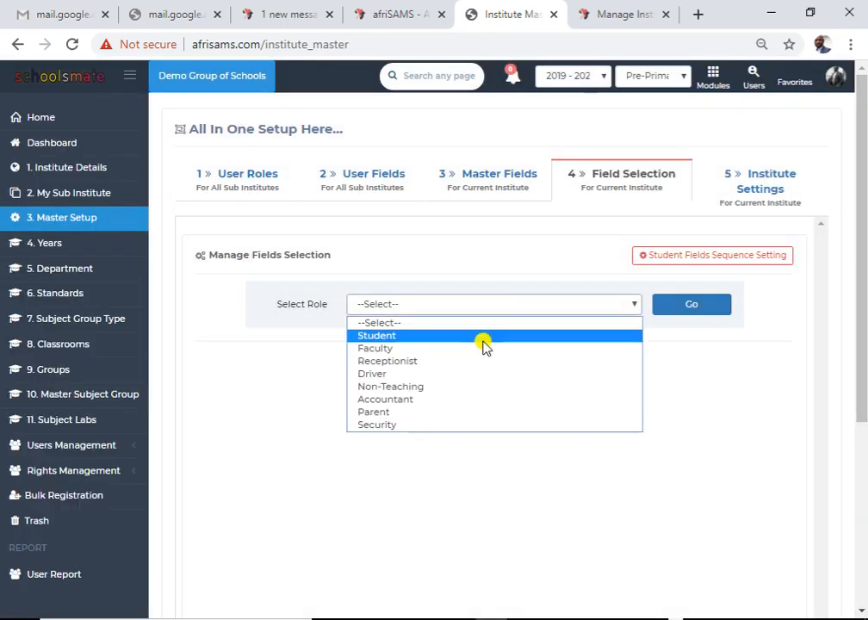
click(415, 336)
click(694, 305)
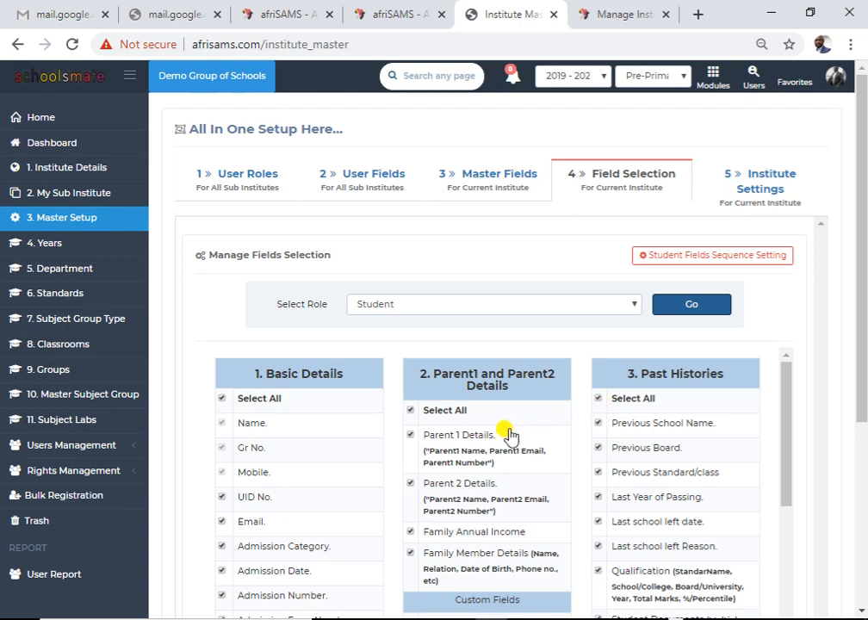
- Examine which basic, parent, past history and custom fields are enabled for the Student role, including UID No. and Email
scroll(335, 510, down, 3)
scroll(335, 509, up, 3)
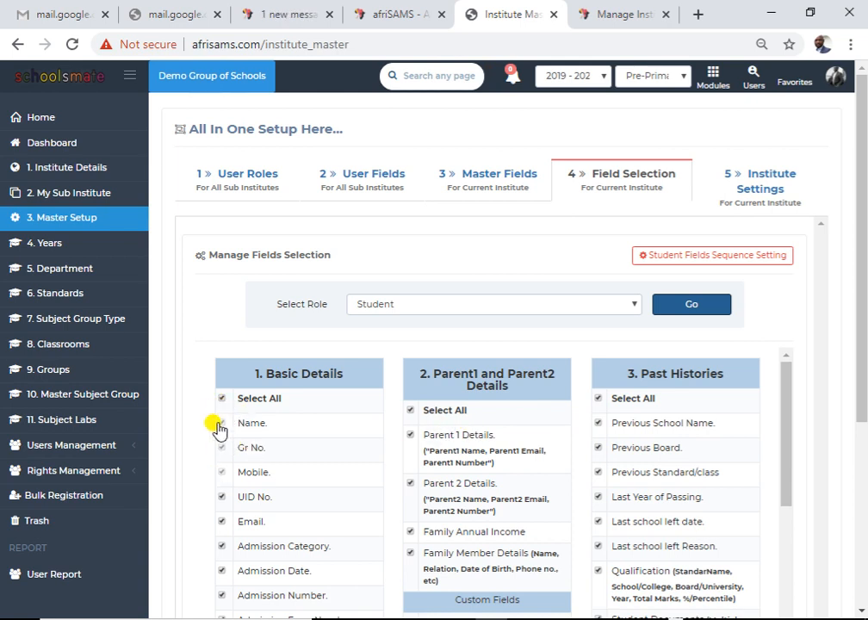
scroll(217, 475, down, 4)
scroll(233, 476, up, 2)
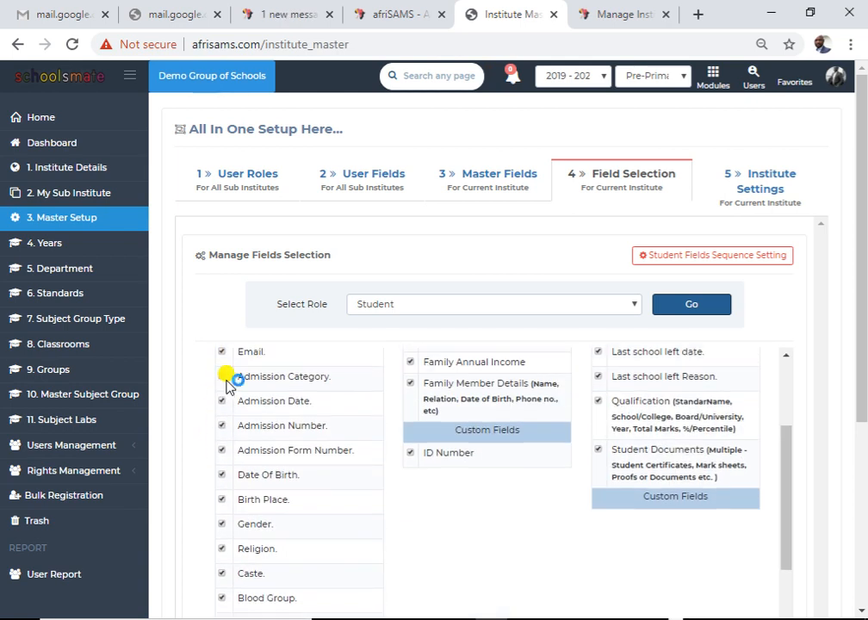
scroll(226, 367, up, 3)
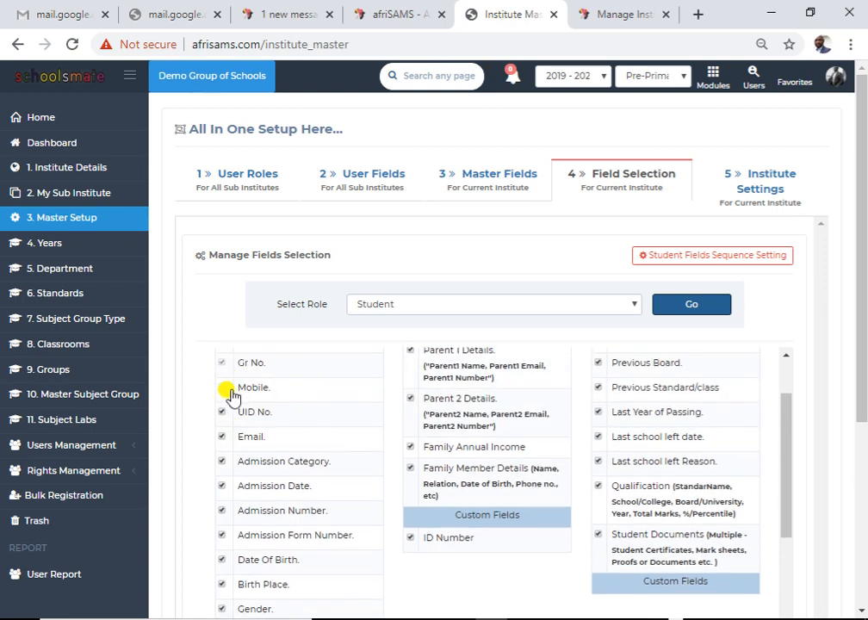
click(221, 412)
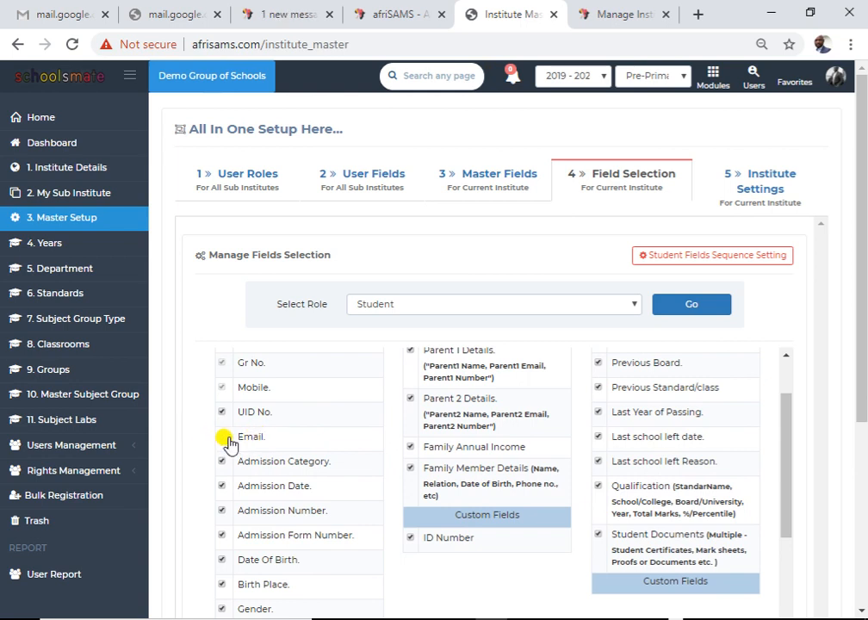
click(223, 437)
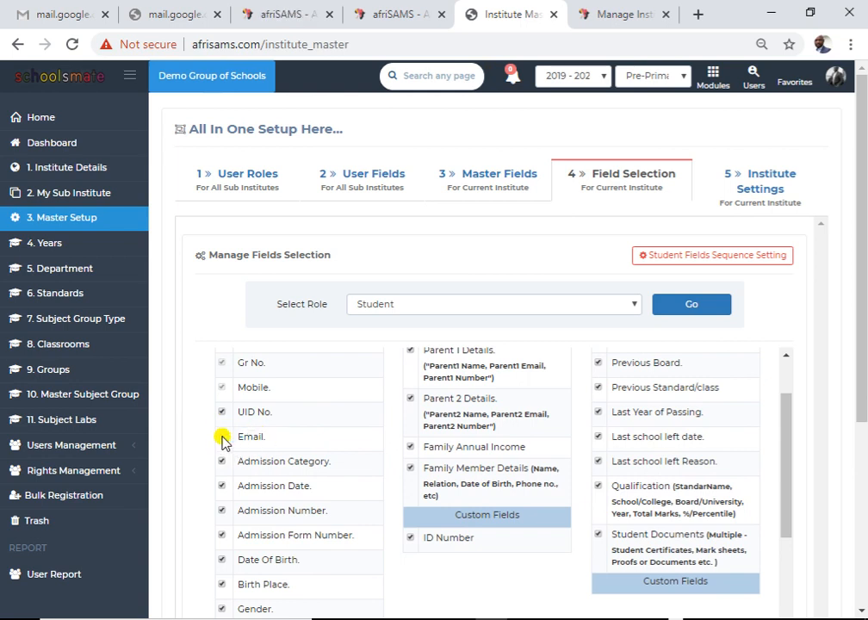
scroll(471, 410, down, 3)
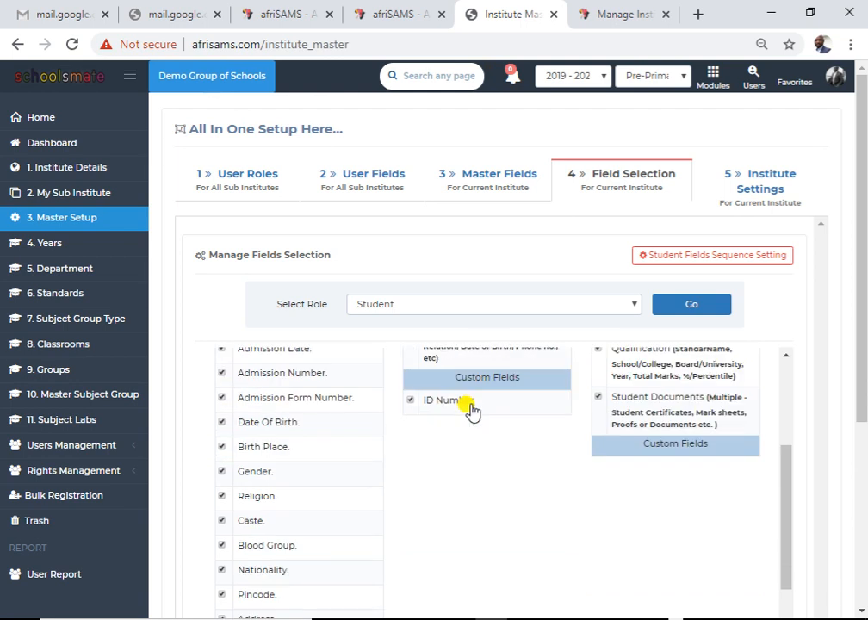
scroll(456, 481, up, 3)
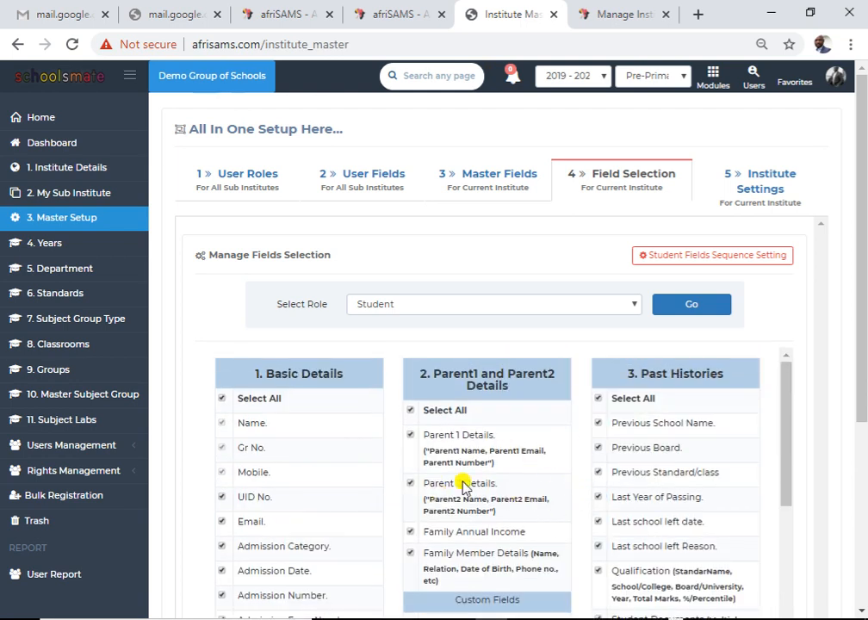
- Open the institute's custom field data transfer setting and load the Student role's custom fields
click(771, 181)
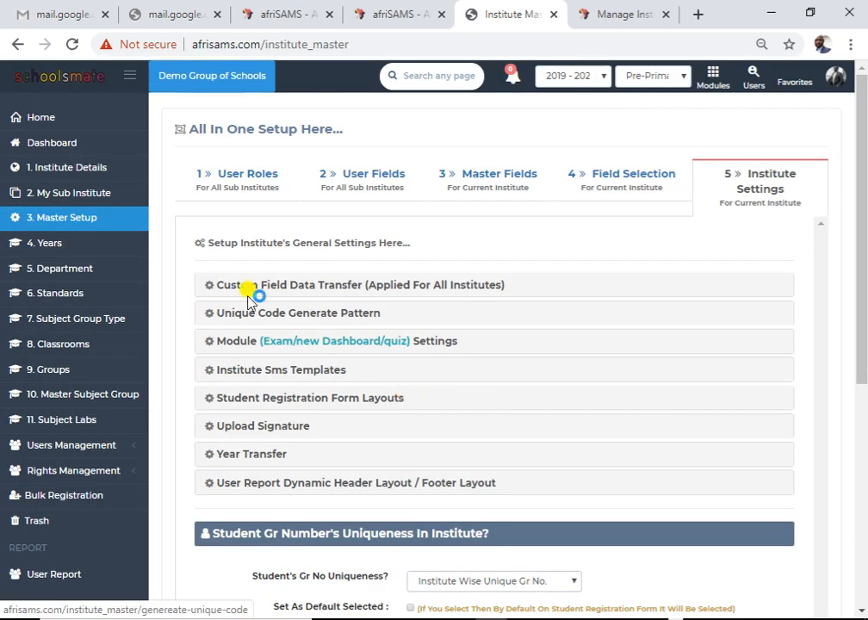
click(274, 293)
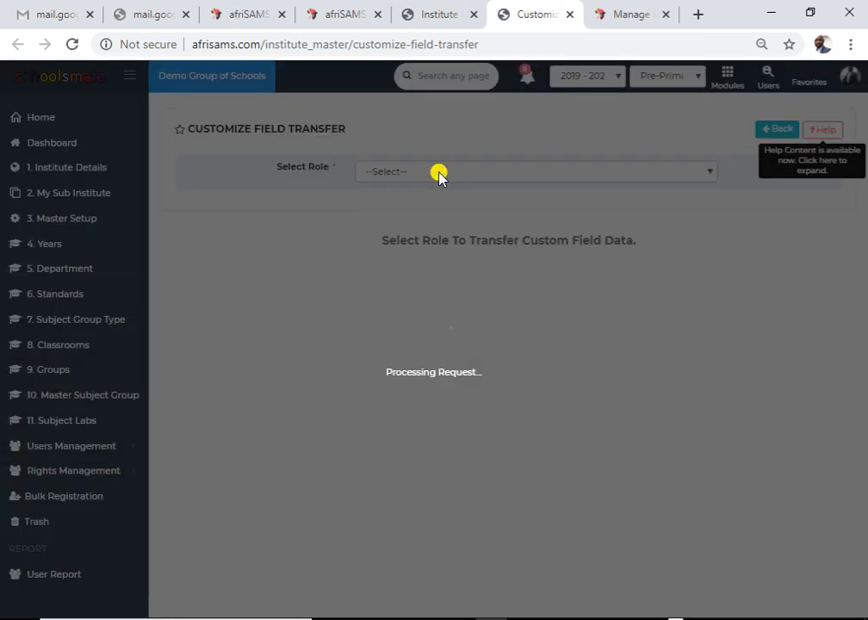
click(443, 172)
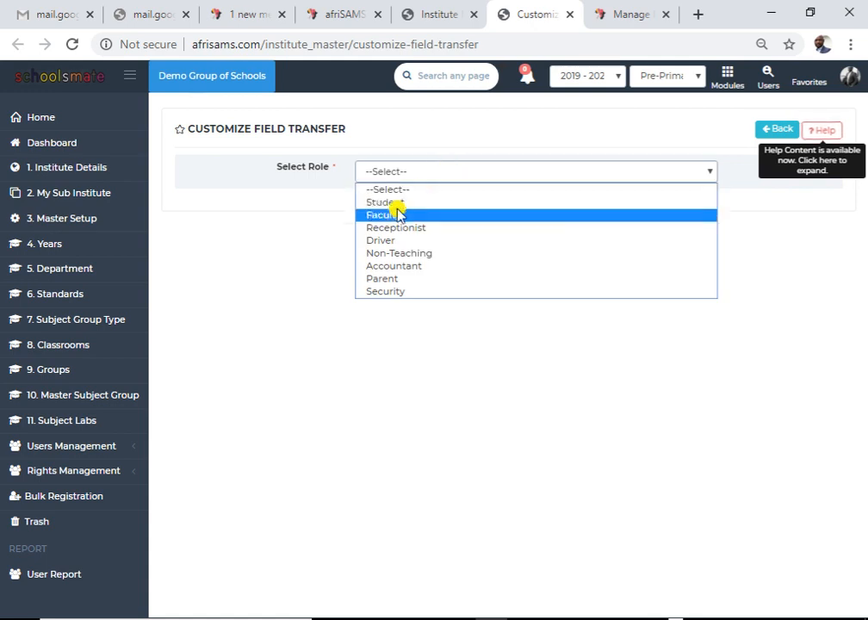
click(559, 200)
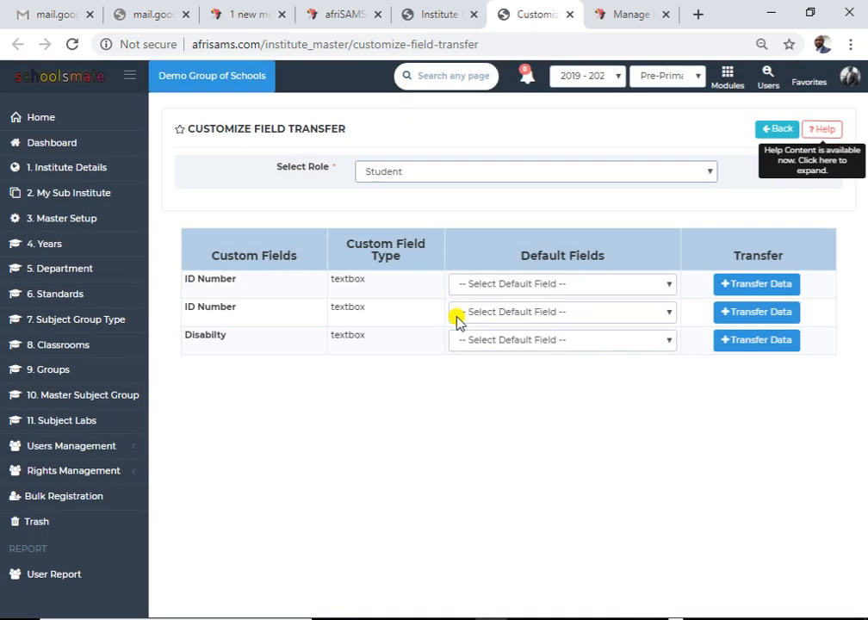
- Look over the default fields available for ID Number and choose Eye No Right as the default field for Disabilty
click(535, 285)
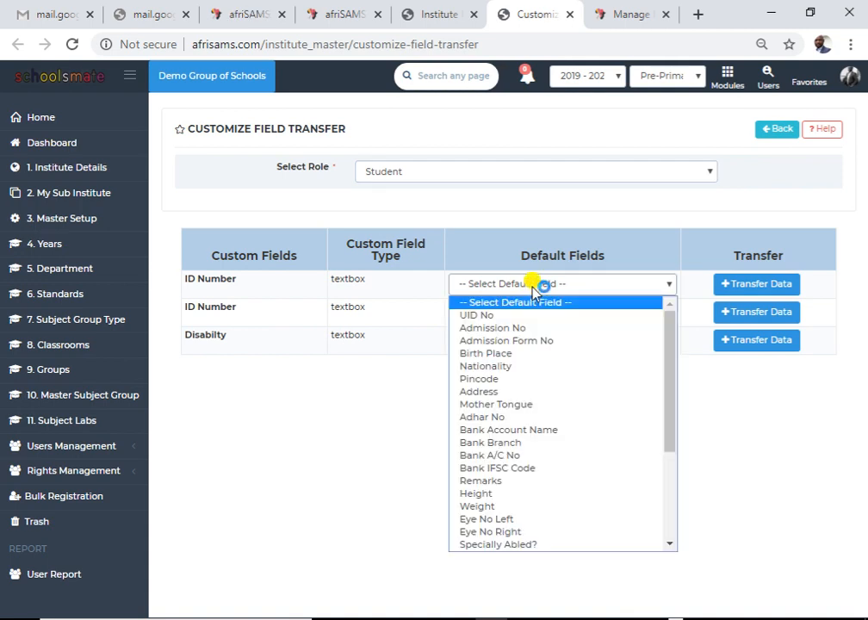
click(331, 435)
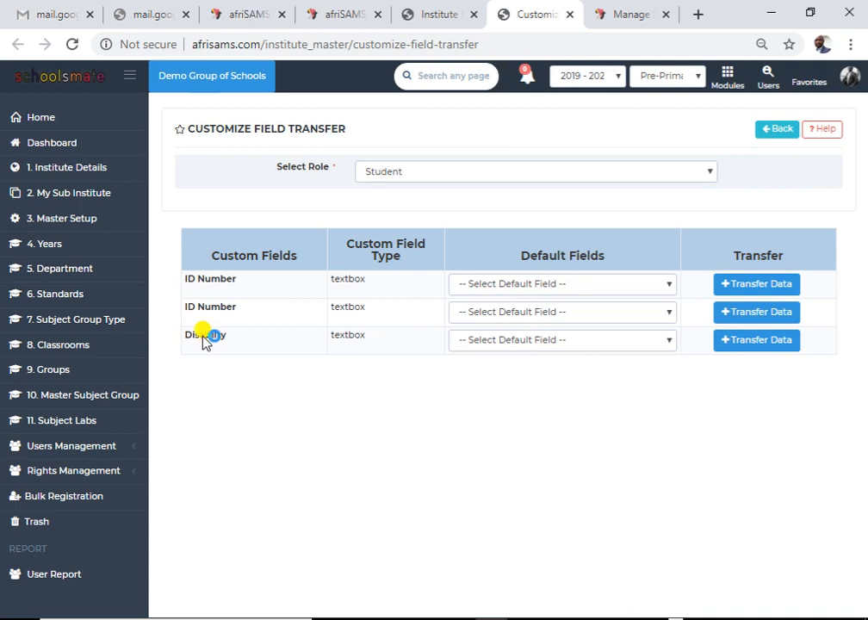
click(499, 339)
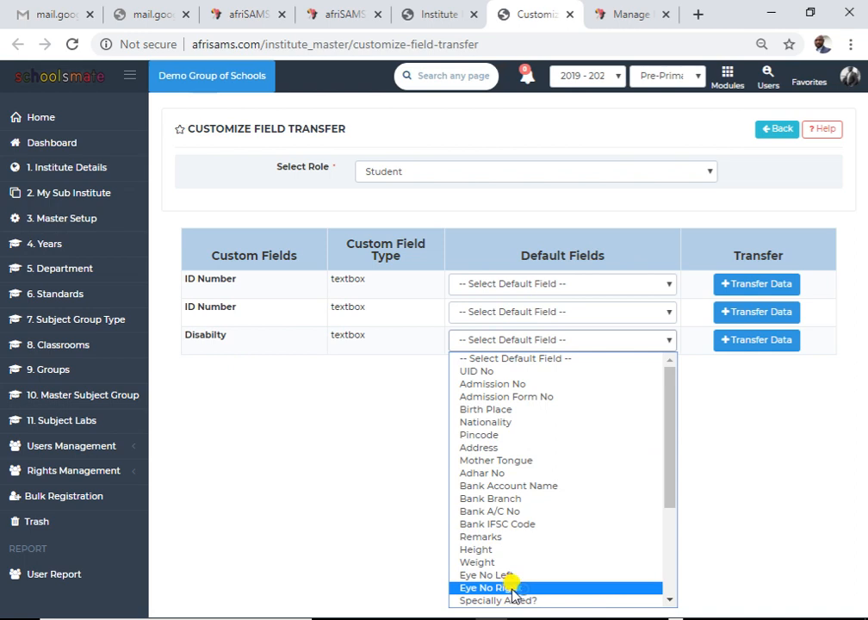
click(550, 590)
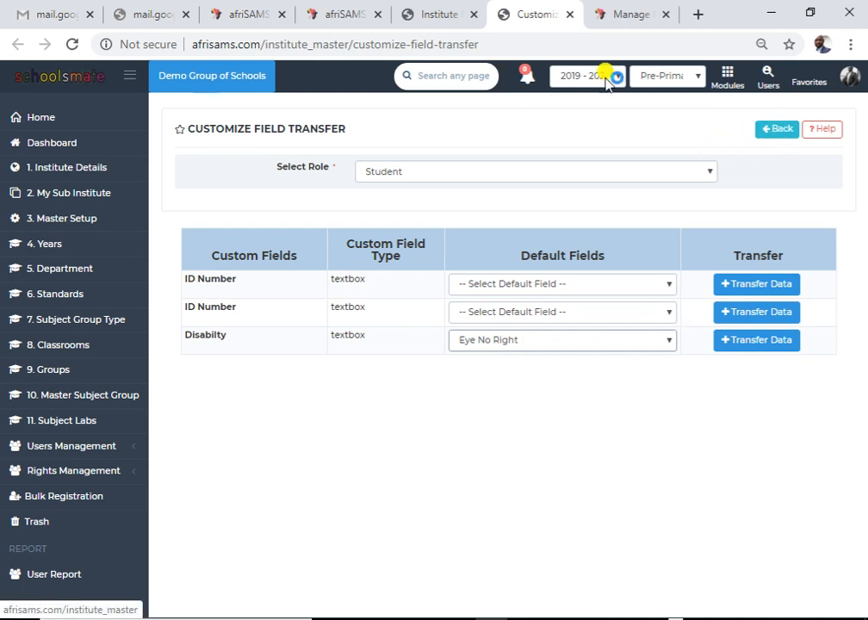
- Open the Institute SMS Templates from the institute settings and look through the welcome and fee message templates
click(439, 19)
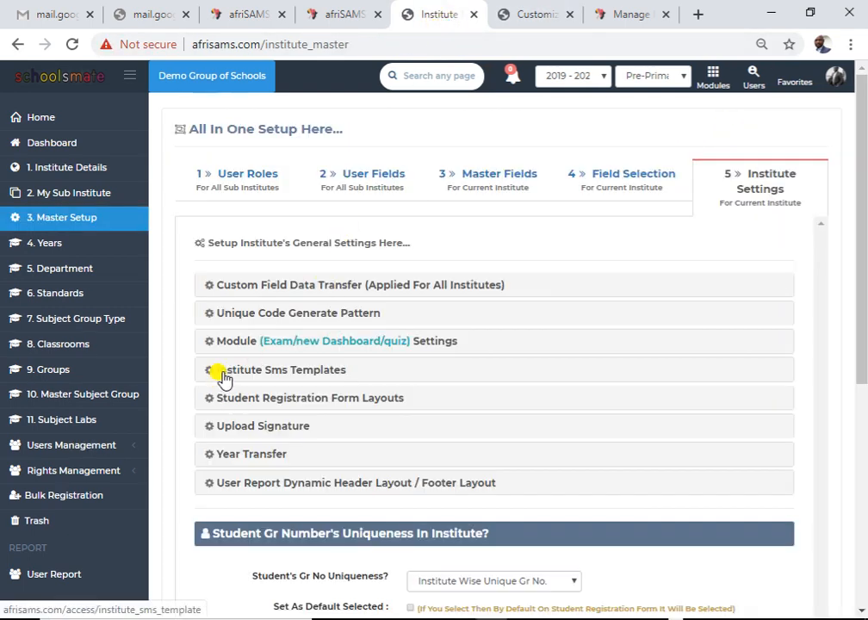
click(280, 376)
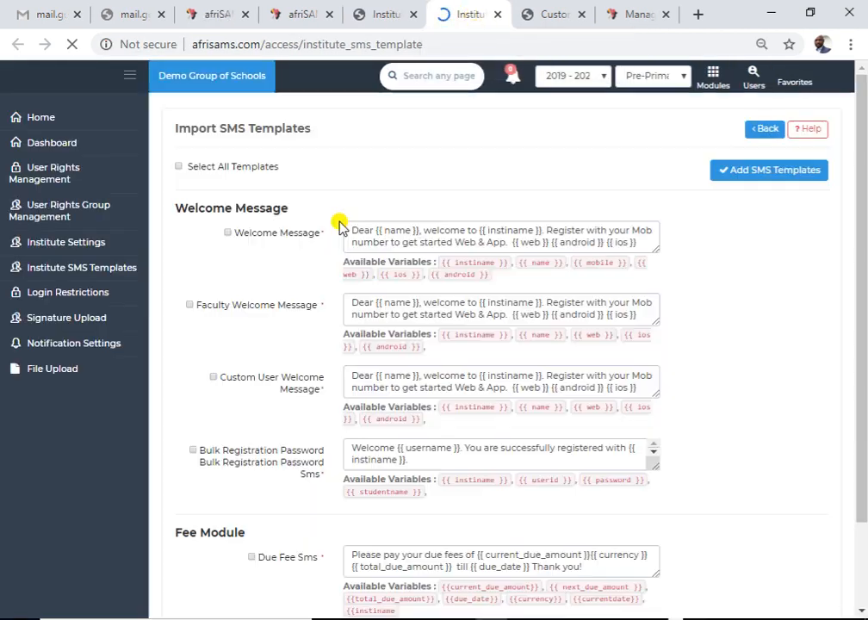
scroll(500, 281, down, 5)
scroll(500, 293, up, 5)
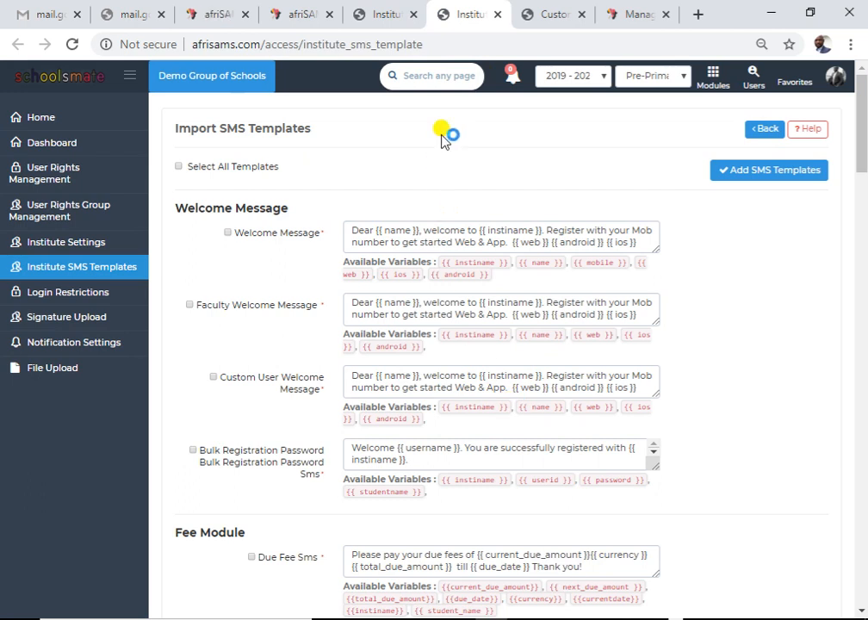
- Open the Unique Code Generate Pattern setting from the institute settings and set the prefix to DGS
click(382, 15)
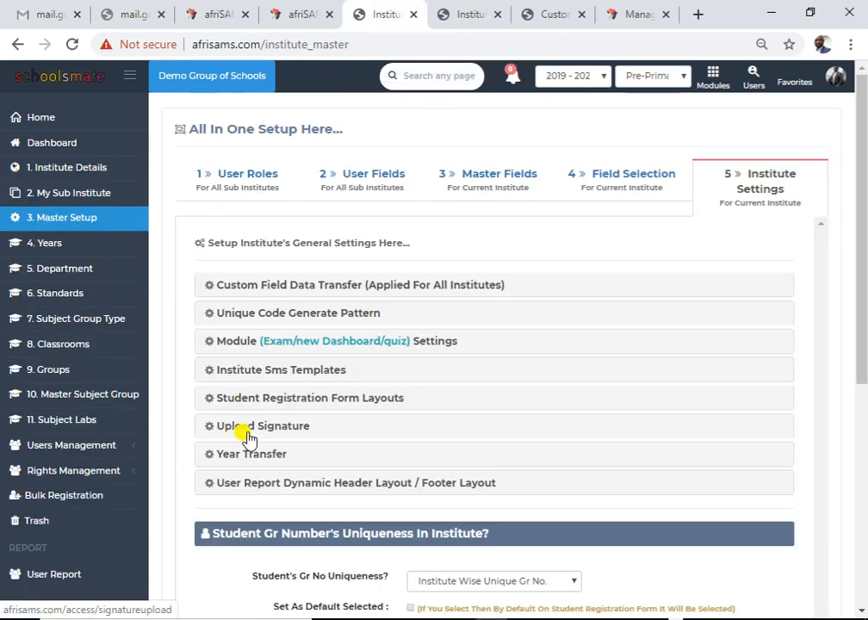
click(235, 316)
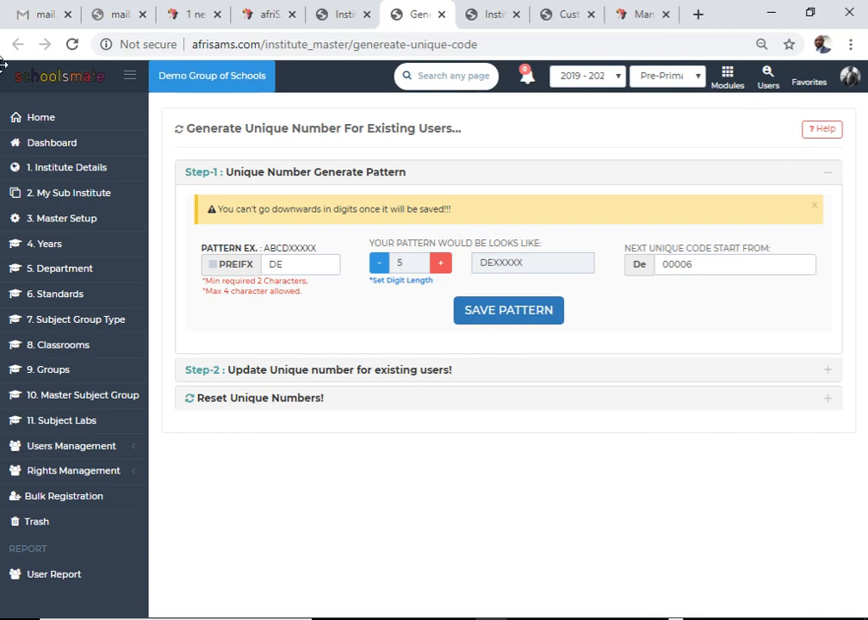
click(295, 265)
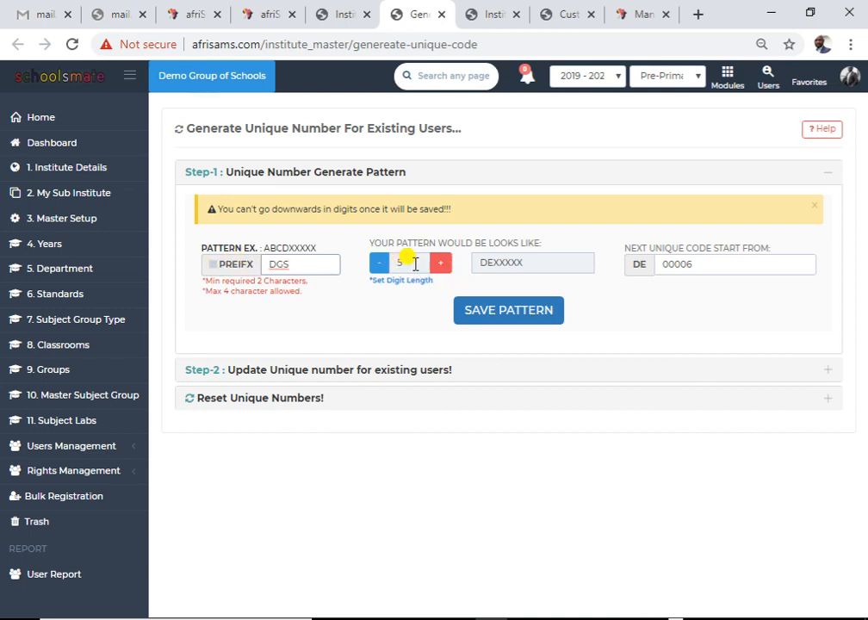
- Try longer digit lengths of up to 10 for the unique number pattern and return the length to 5
click(376, 264)
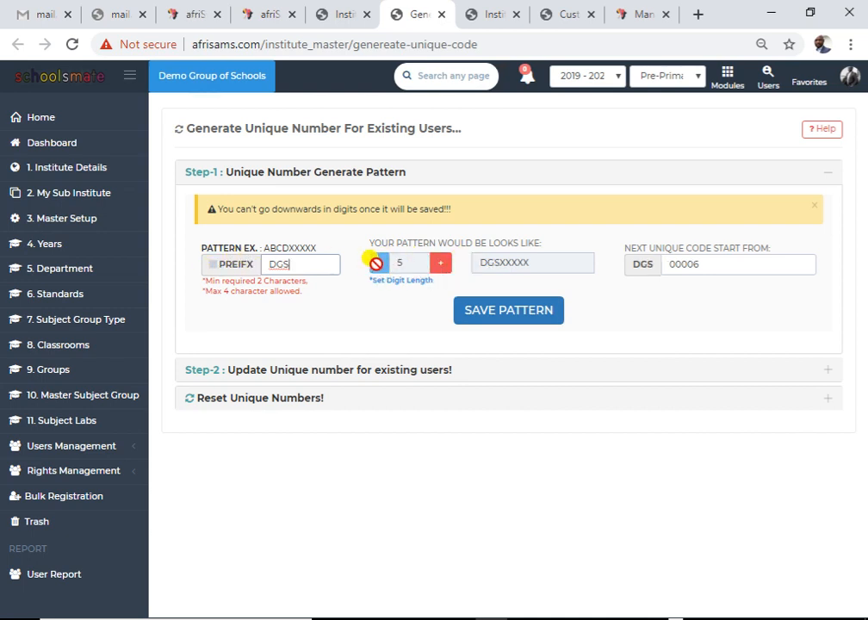
click(441, 262)
click(442, 264)
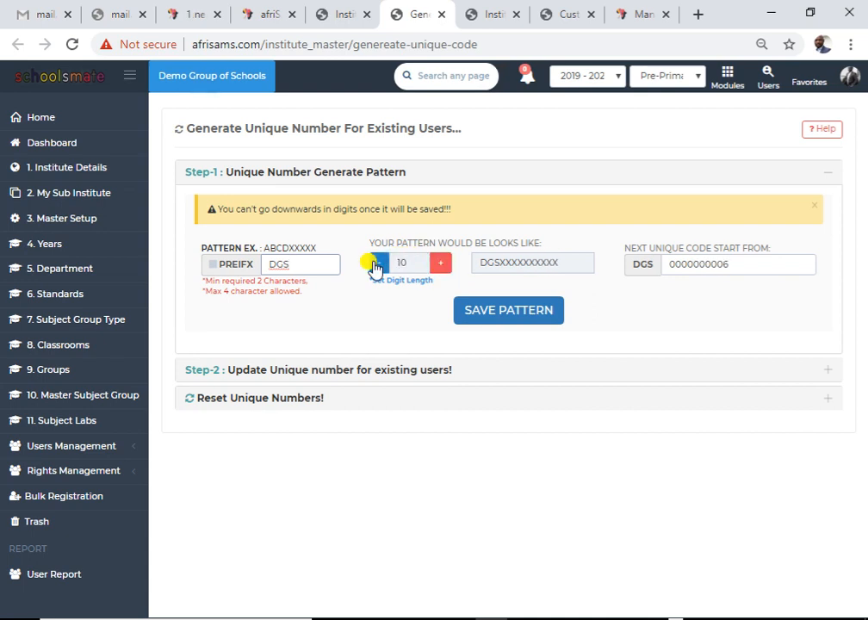
click(440, 264)
click(441, 265)
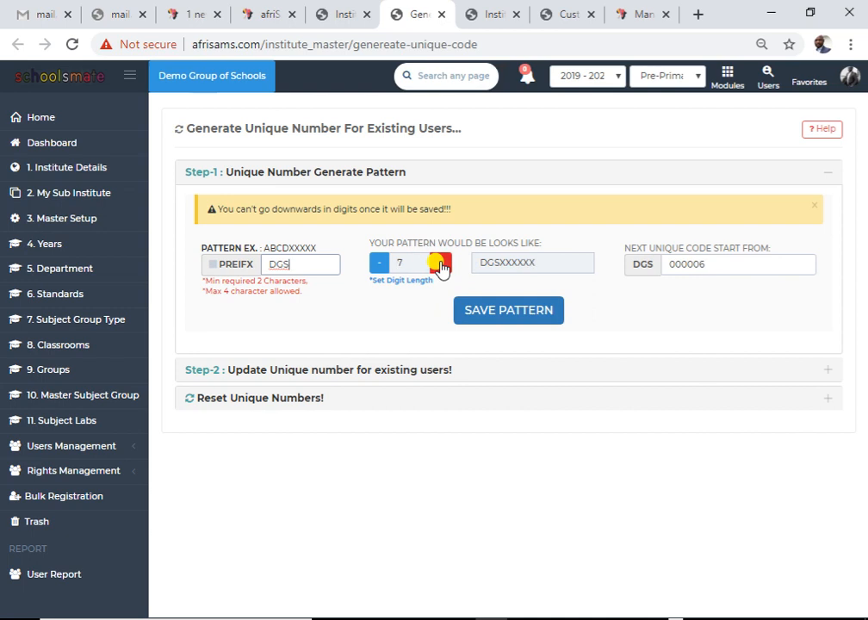
click(379, 266)
click(381, 268)
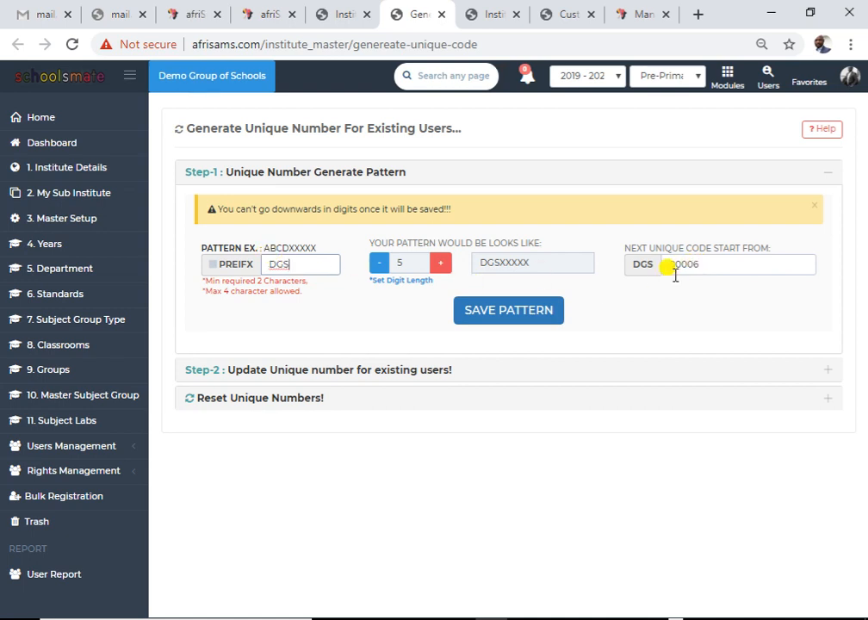
- Save the unique number pattern, show the option for updating existing users' numbers, and return to the institute settings
click(517, 315)
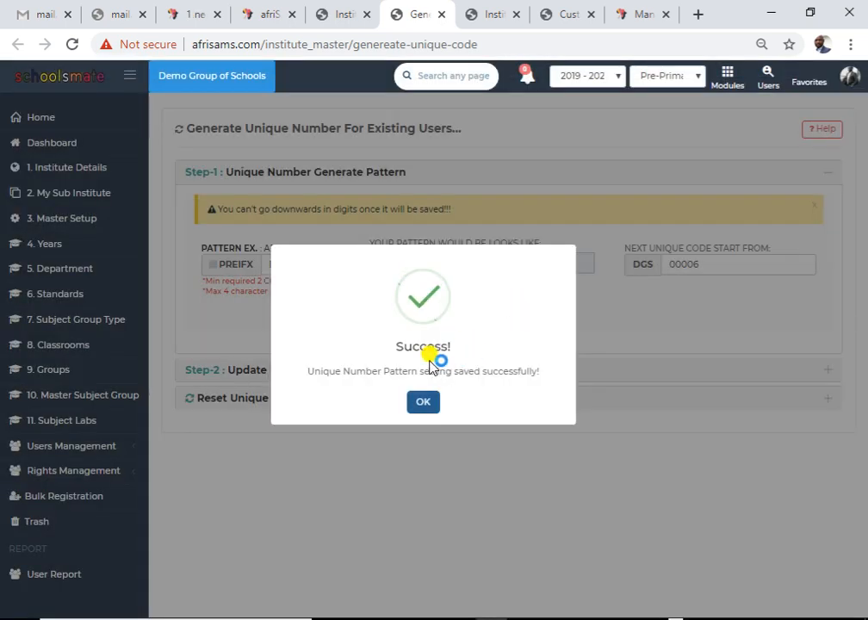
click(420, 403)
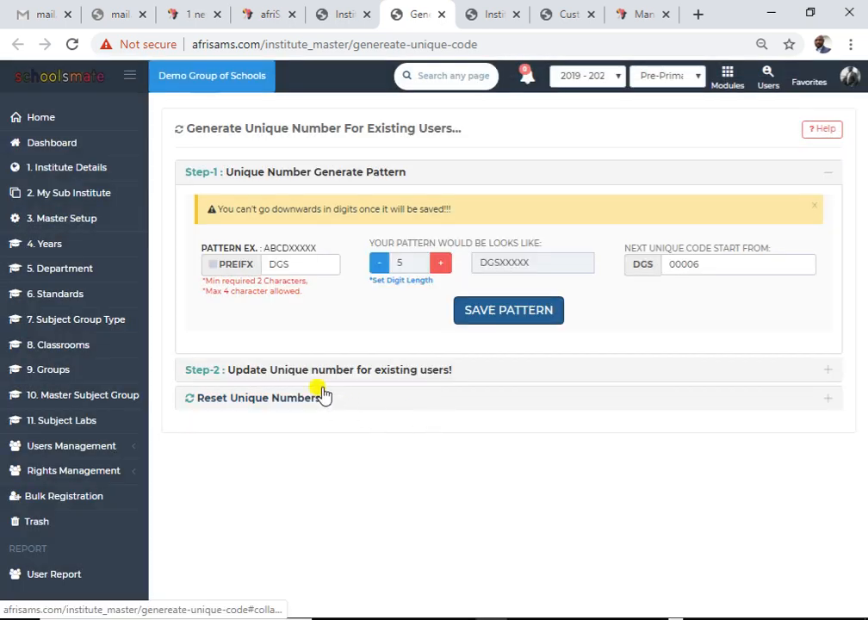
click(271, 370)
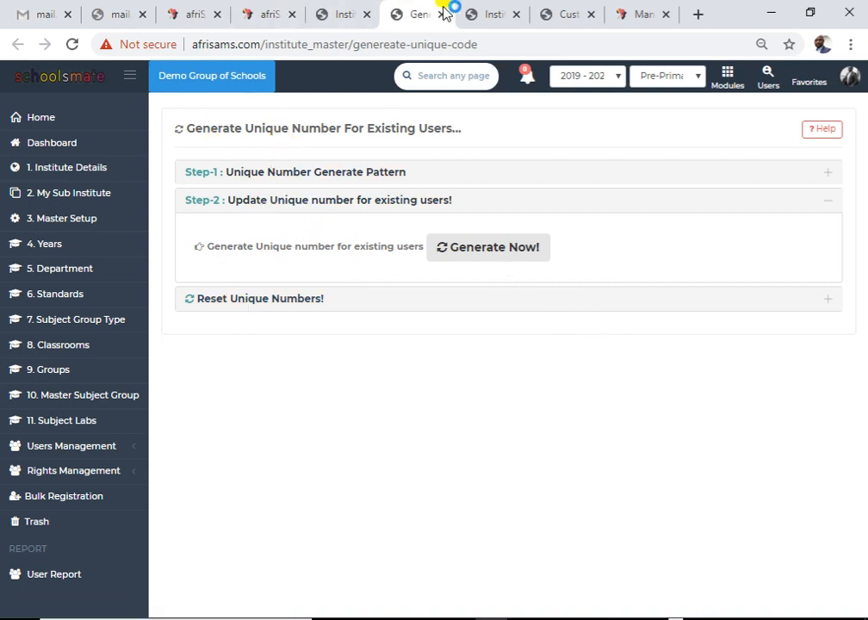
click(344, 15)
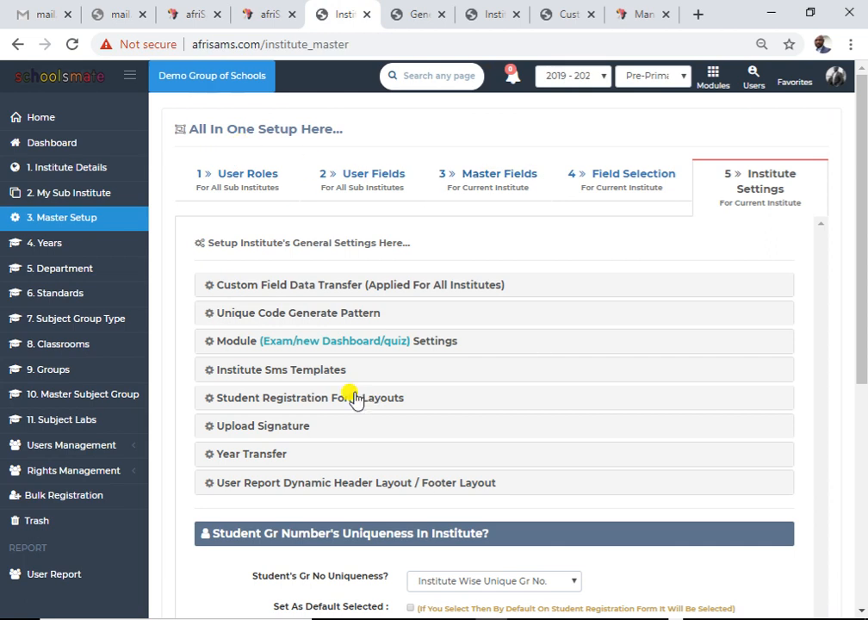